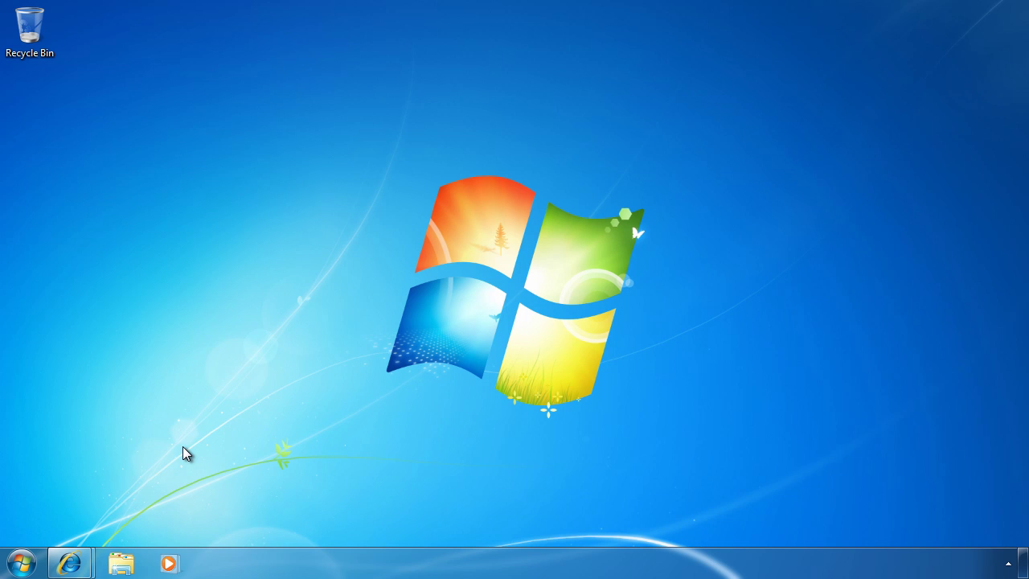
Download ApplicationCompatibilityToolkitSetup.exe from the Application Compatibility Toolkit 5.6 page in Internet Explorer and save it to the Desktop.
mouse_move(74, 560)
click(104, 498)
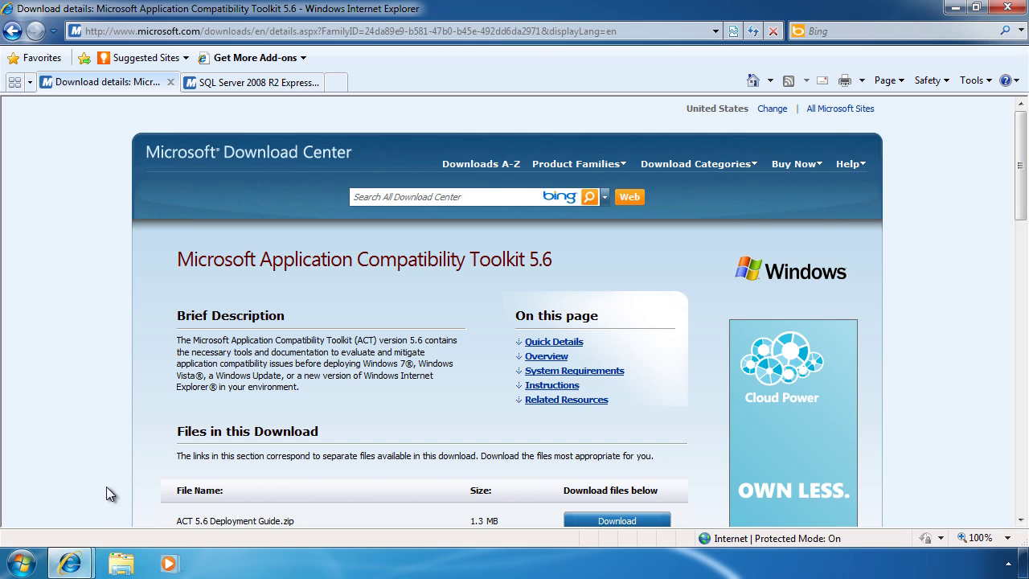
drag(1019, 158, 1019, 235)
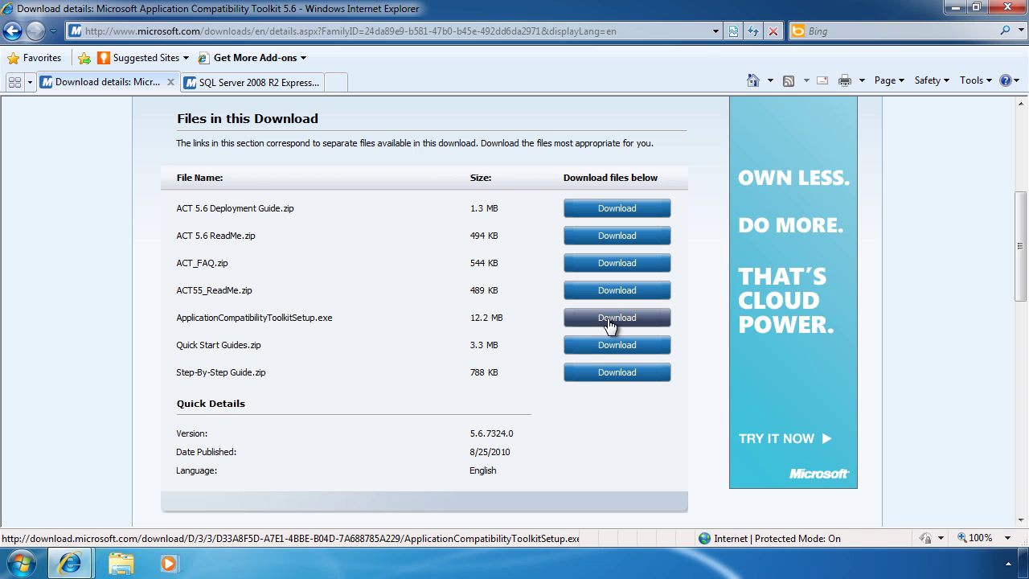
click(608, 322)
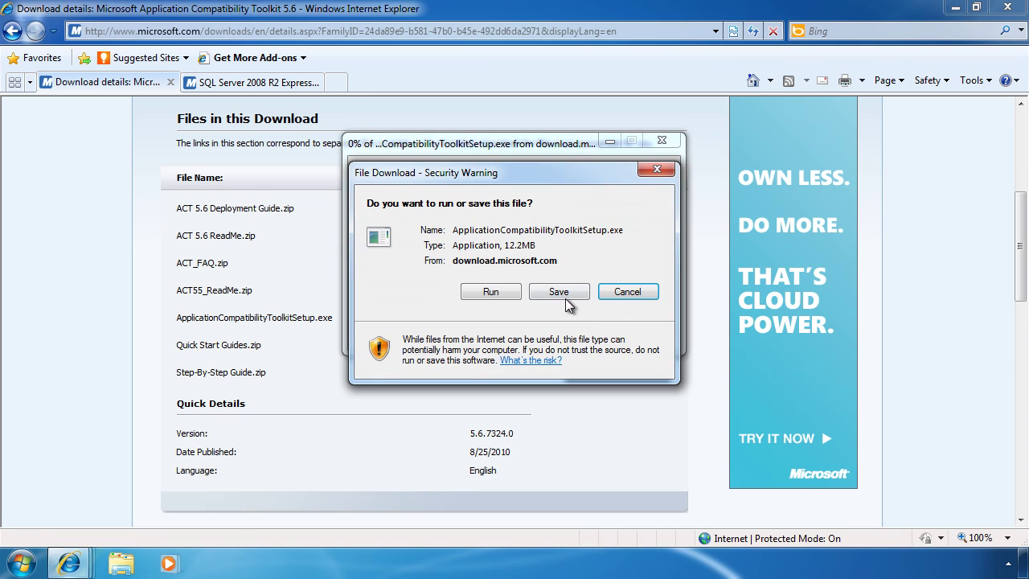
click(563, 293)
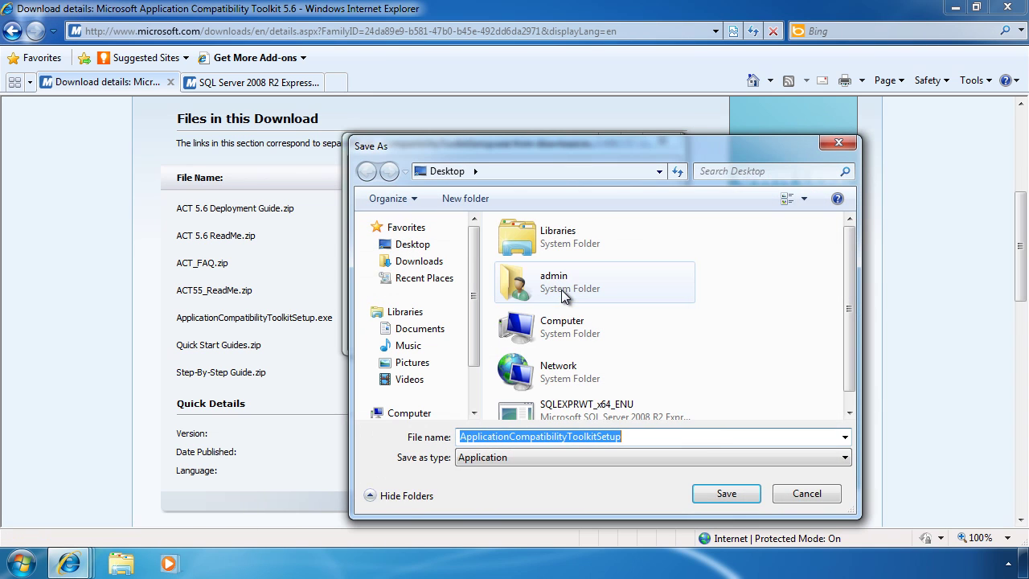
click(733, 492)
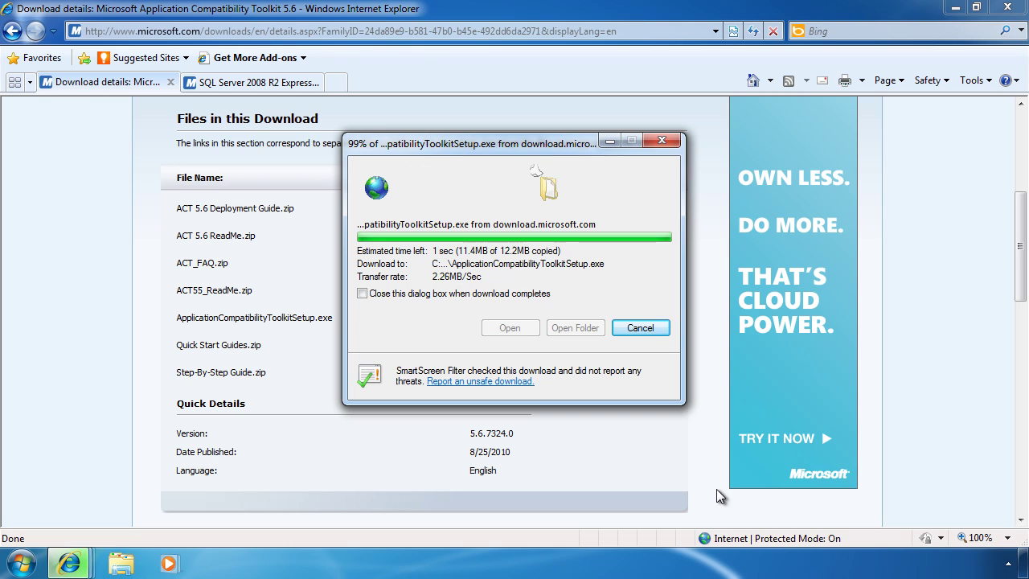
click(640, 328)
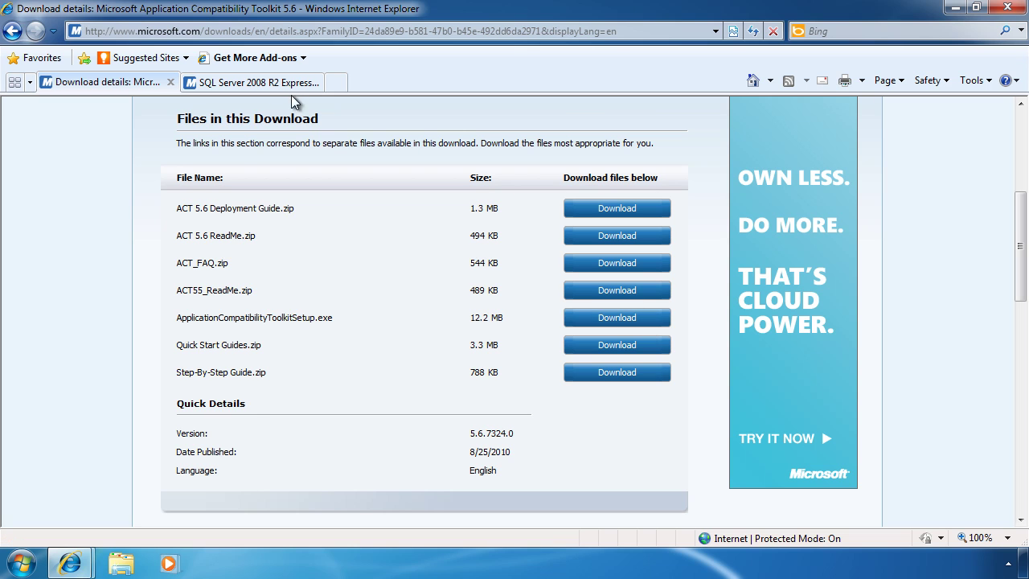
Download the English 64-bit SQL Server 2008 R2 Express Database and Management Tools, allowing the Download Manager and saving SQLEXPRWT_x64_ENU to the Desktop.
click(268, 84)
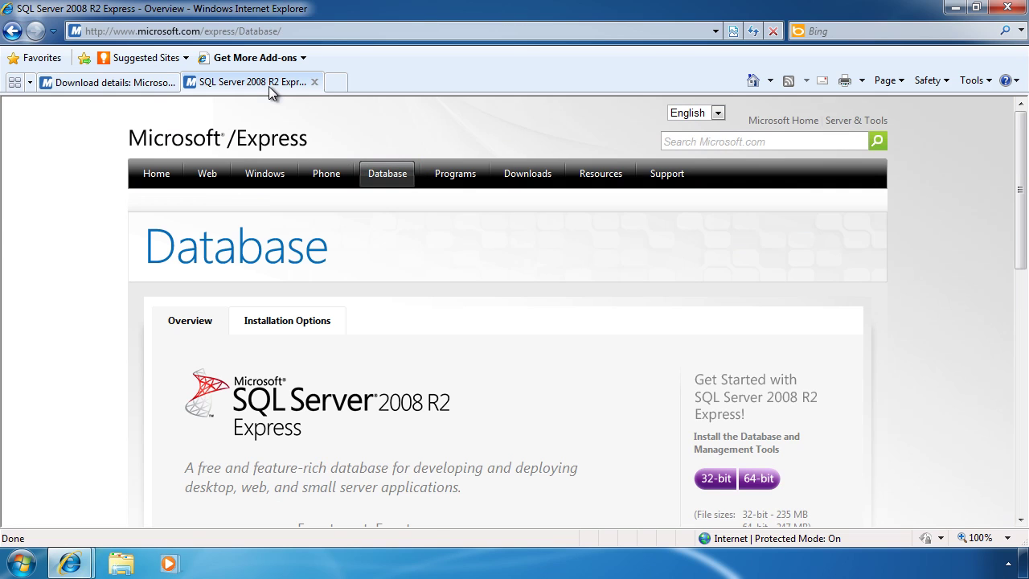
click(764, 480)
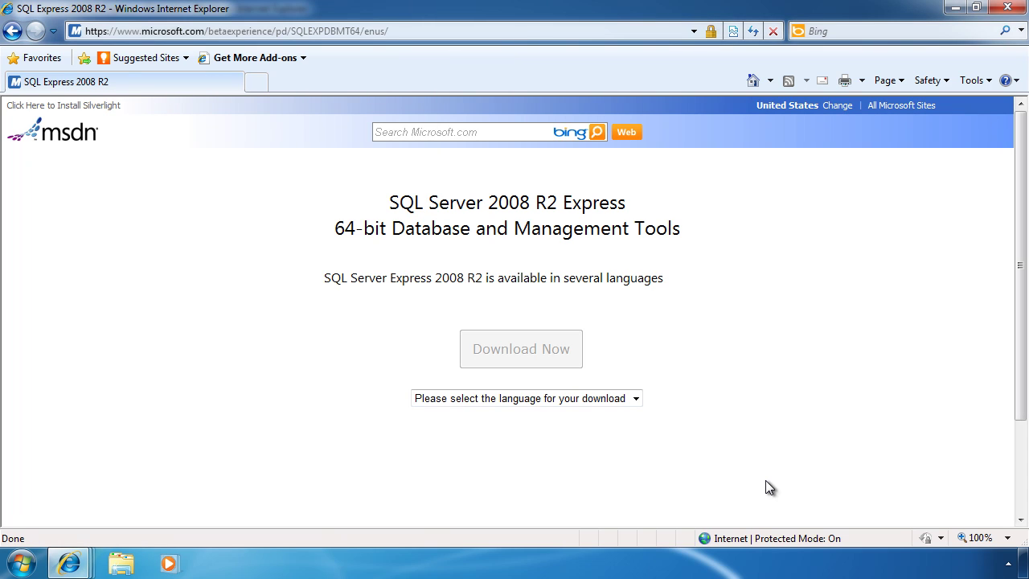
click(623, 398)
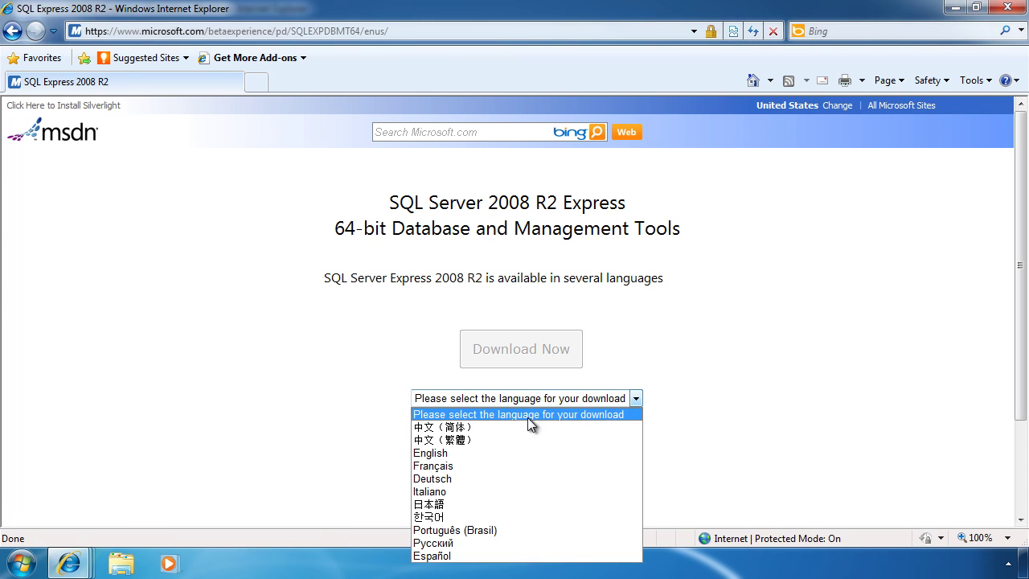
click(486, 454)
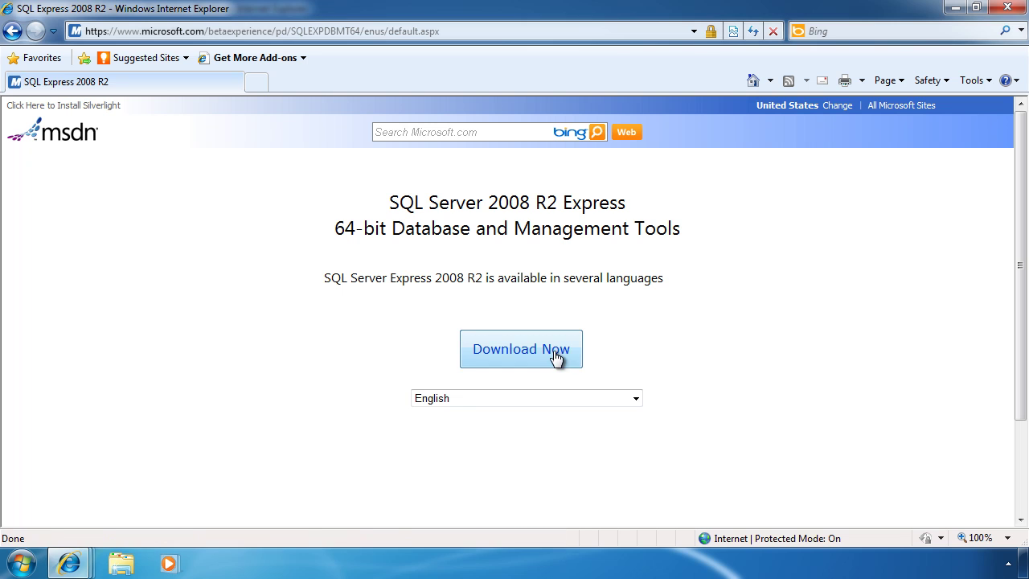
click(556, 358)
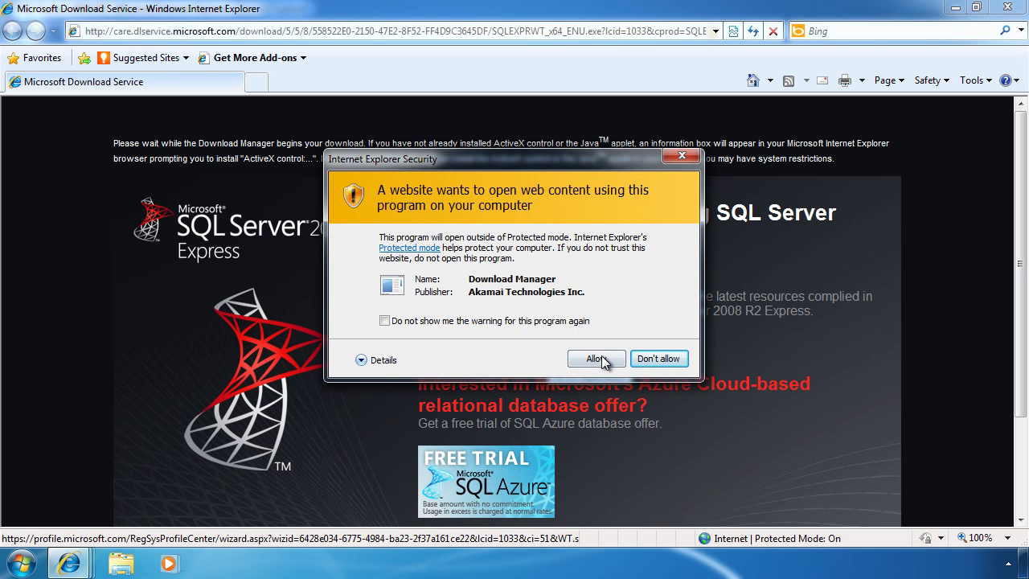
click(606, 356)
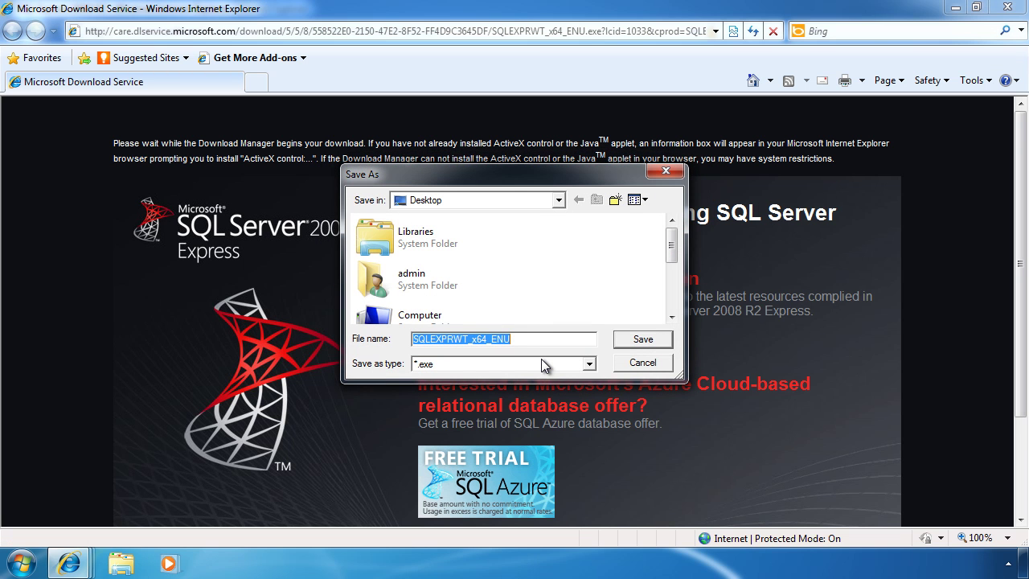
click(636, 344)
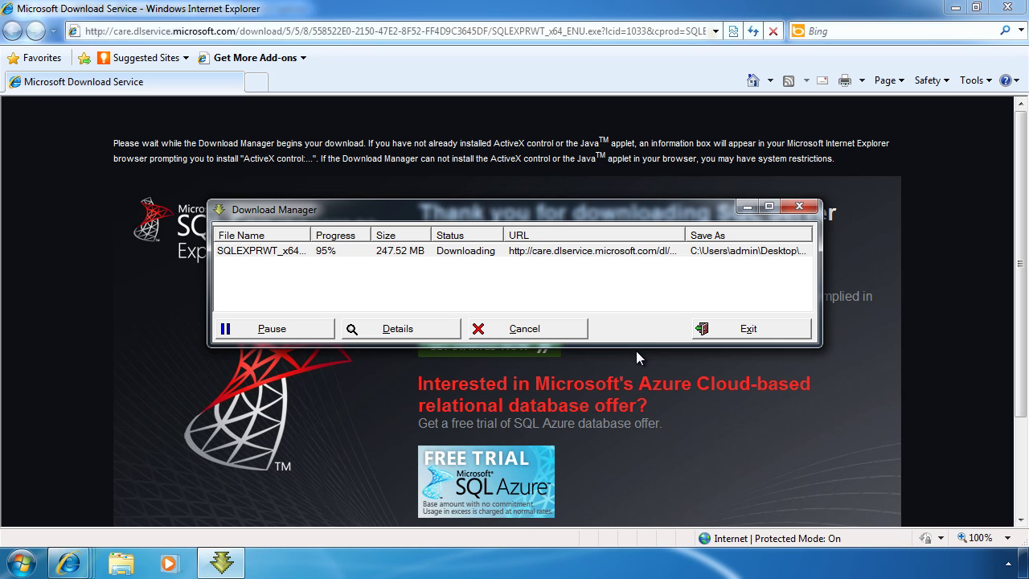
Exit the Download Manager and close all browser windows and tabs.
click(751, 329)
click(562, 326)
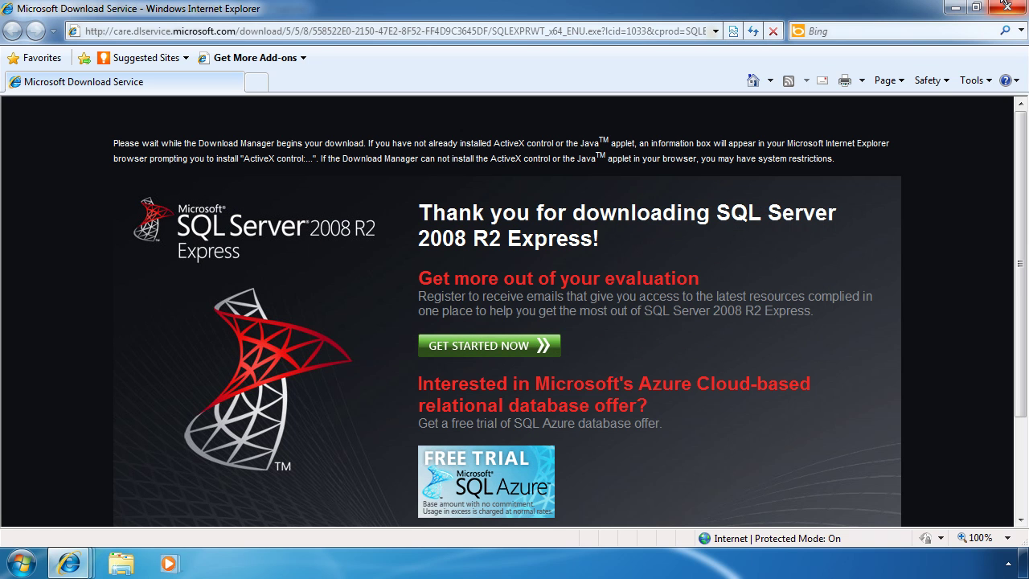
click(1008, 8)
click(1008, 8)
click(1008, 8)
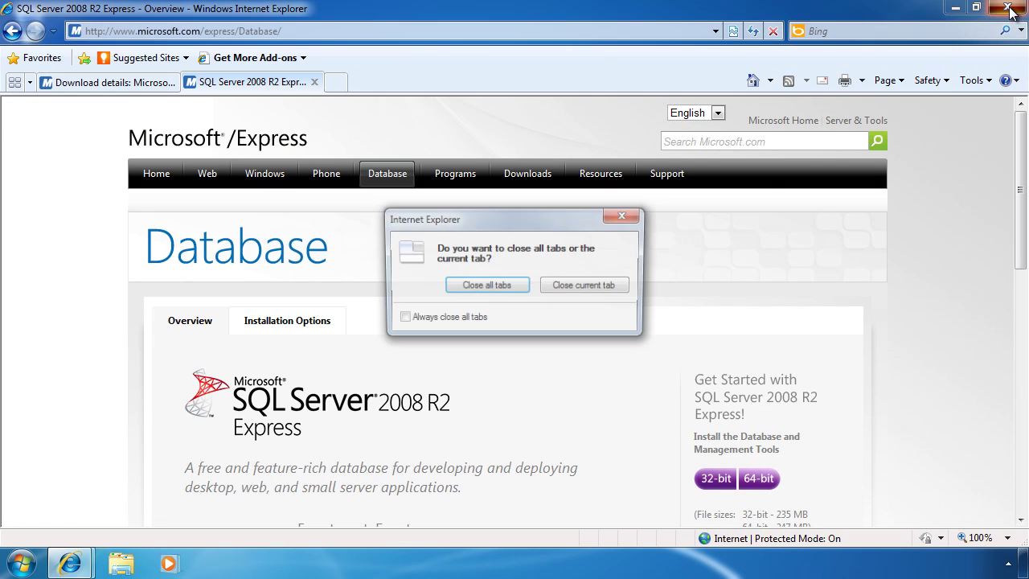
click(498, 288)
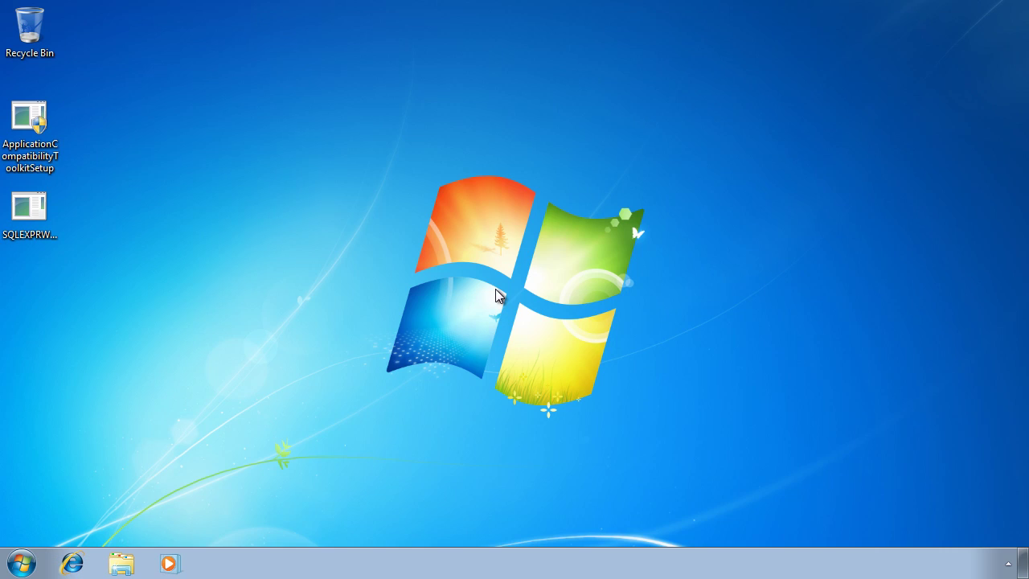
Run the downloaded SQL Server installer with administrator approval, start a new installation and accept the license terms.
double_click(29, 207)
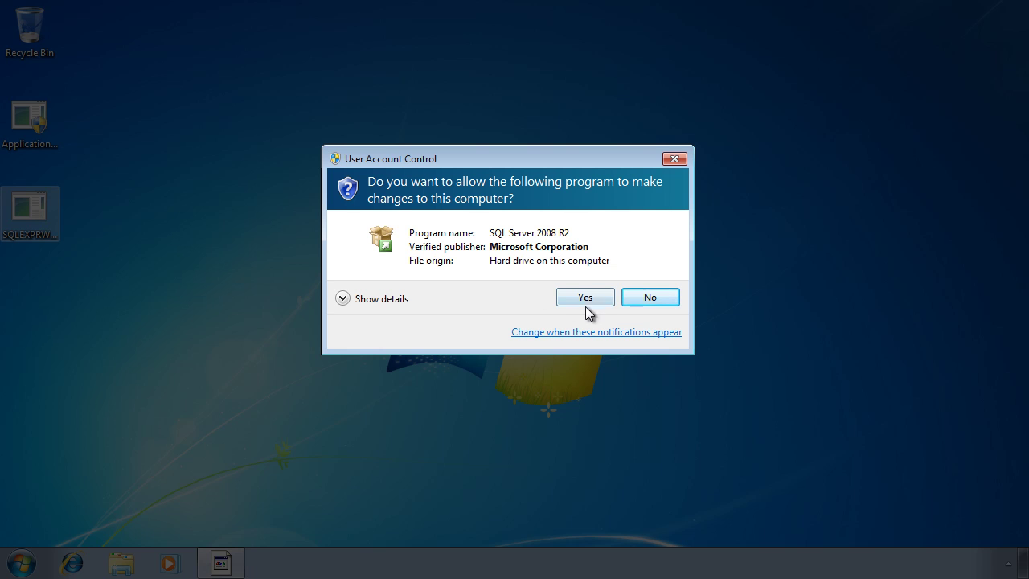
click(586, 299)
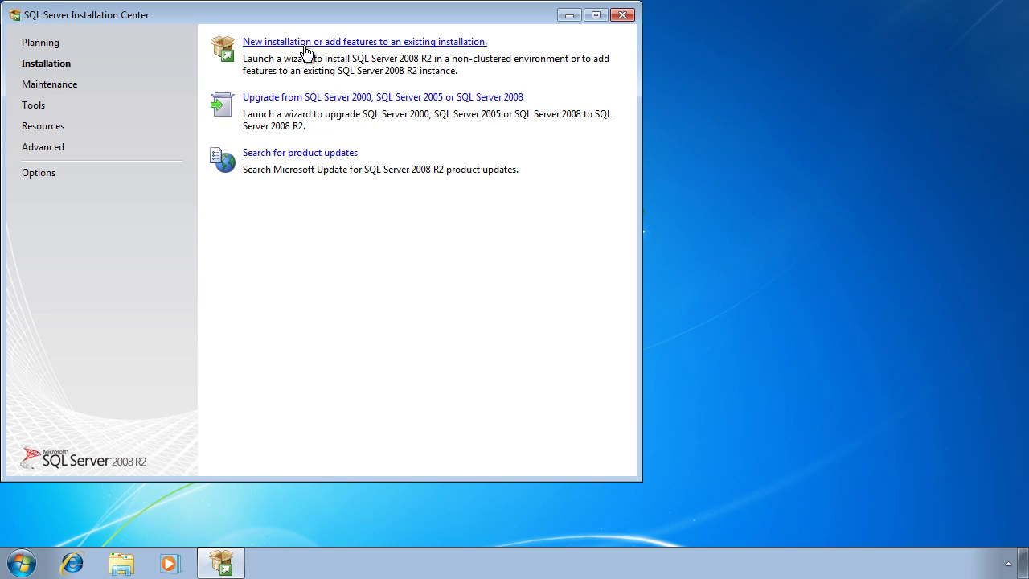
click(475, 44)
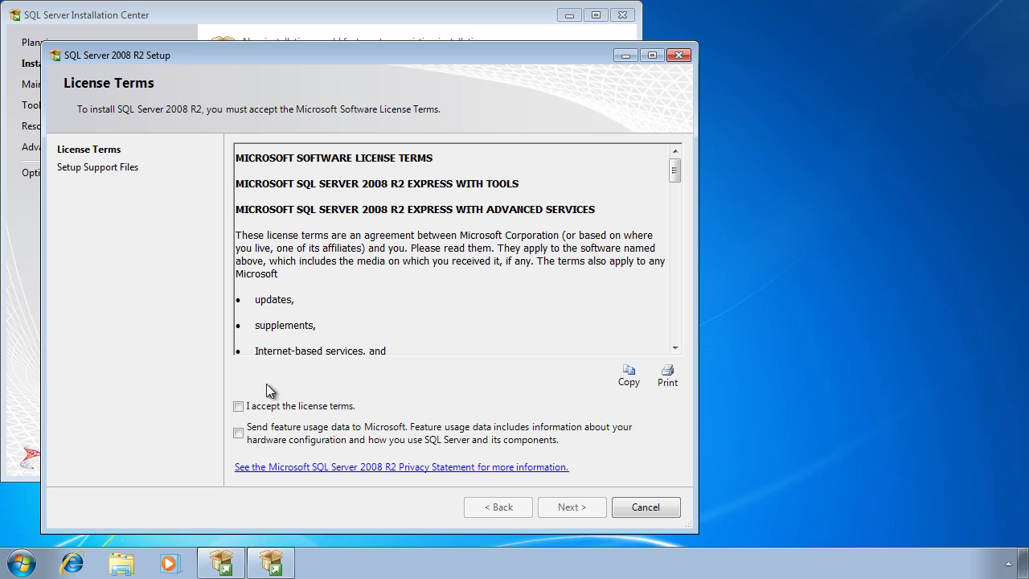
click(238, 405)
click(572, 507)
click(571, 507)
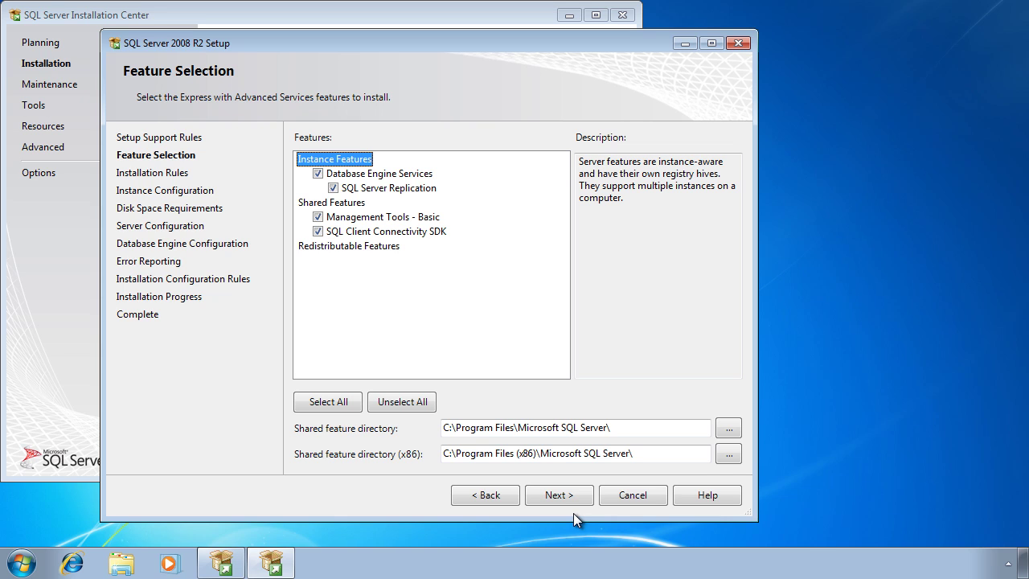
Install SQL Server with the default features and the named instance SQLExpress, keeping the remaining defaults, and close the setup and Installation Center.
click(581, 499)
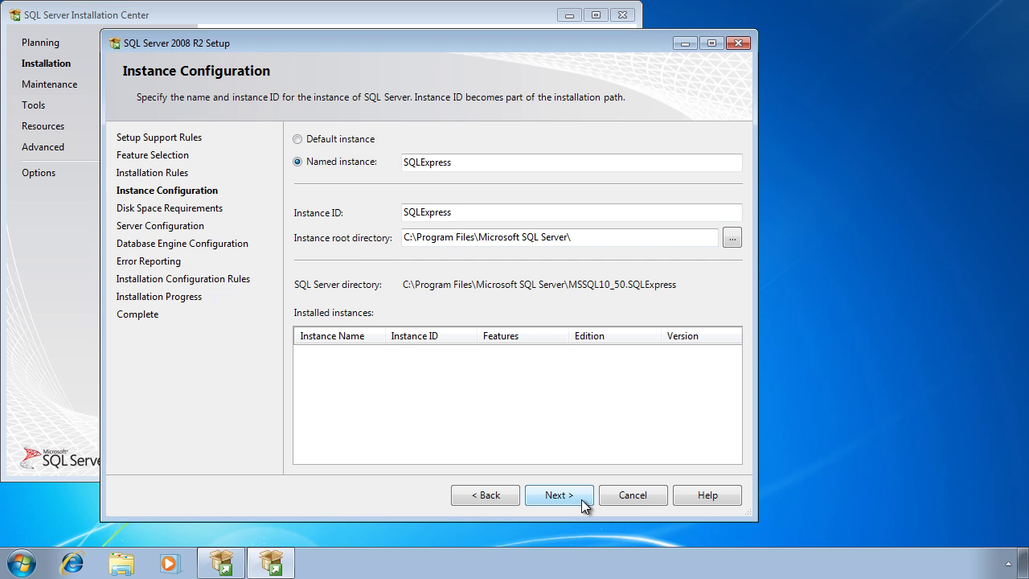
click(581, 499)
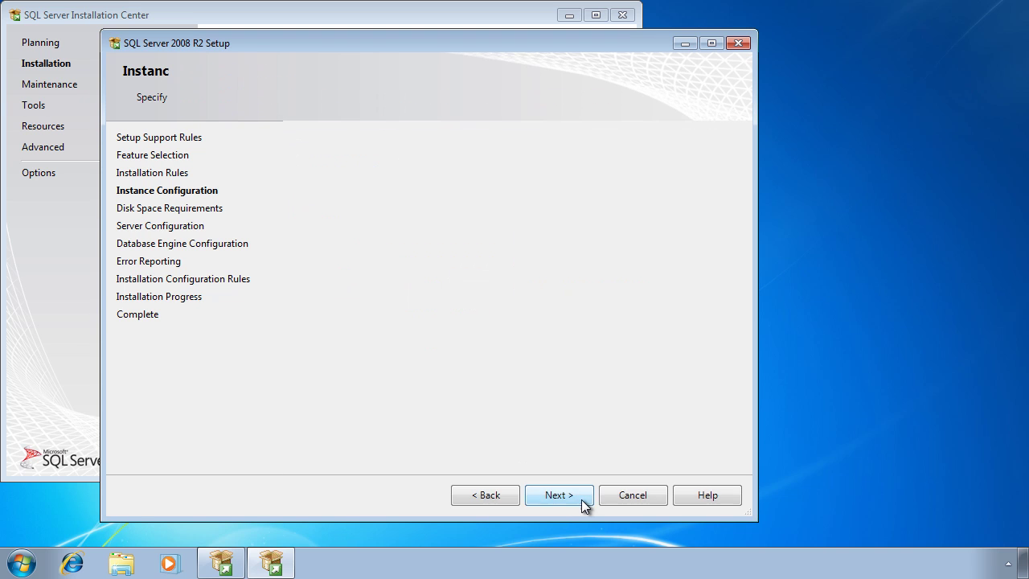
click(581, 499)
click(581, 499)
click(581, 499)
click(581, 499)
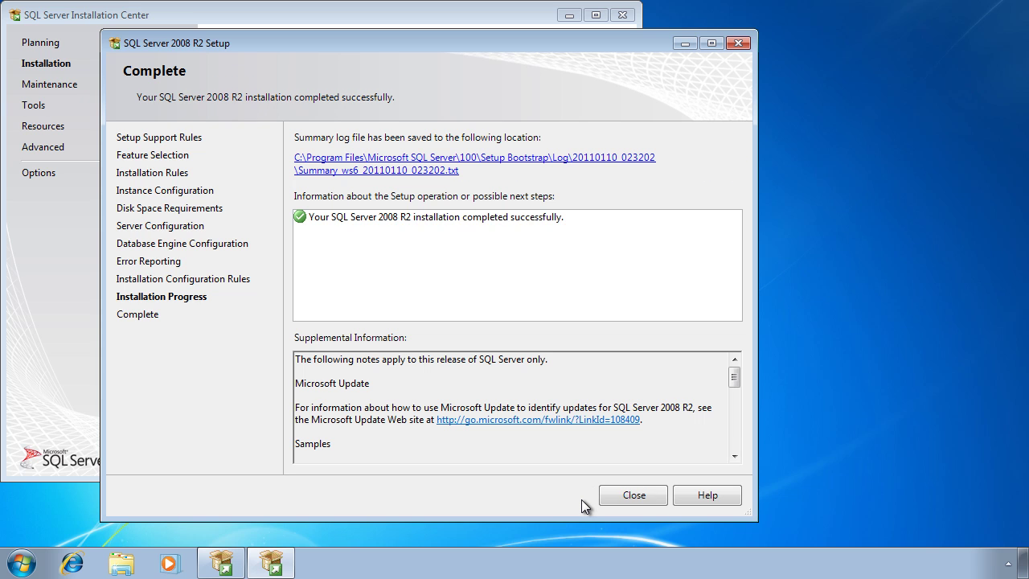
click(632, 495)
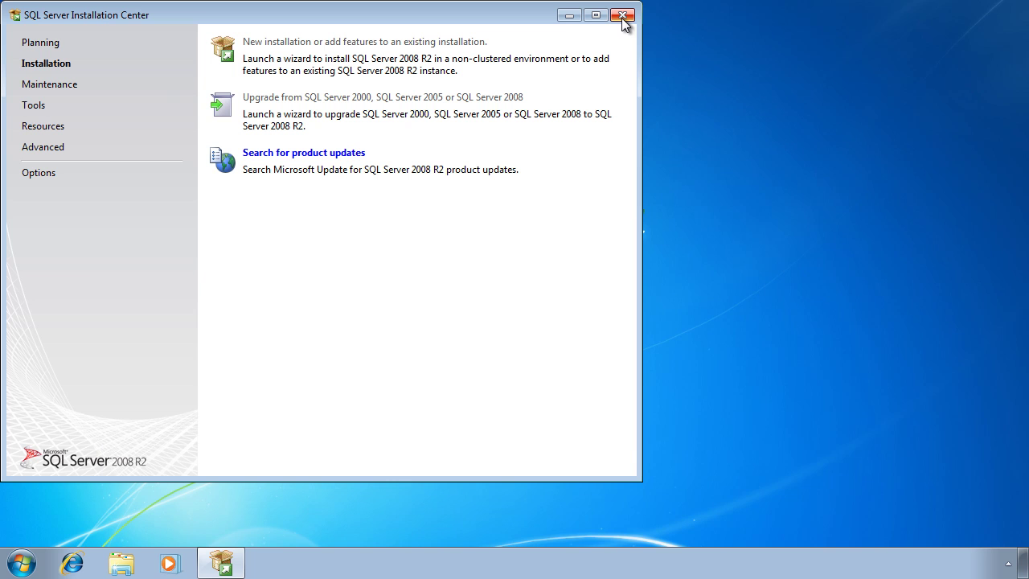
click(622, 16)
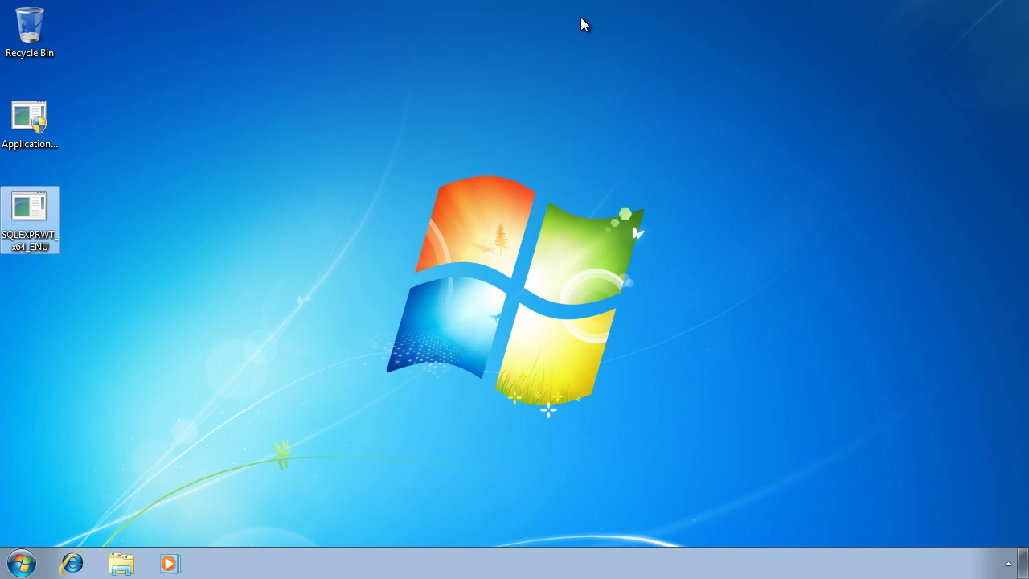
Install Microsoft Application Compatibility Toolkit 5.6 from the desktop setup file, accepting the license terms and keeping the default destination folder.
double_click(30, 117)
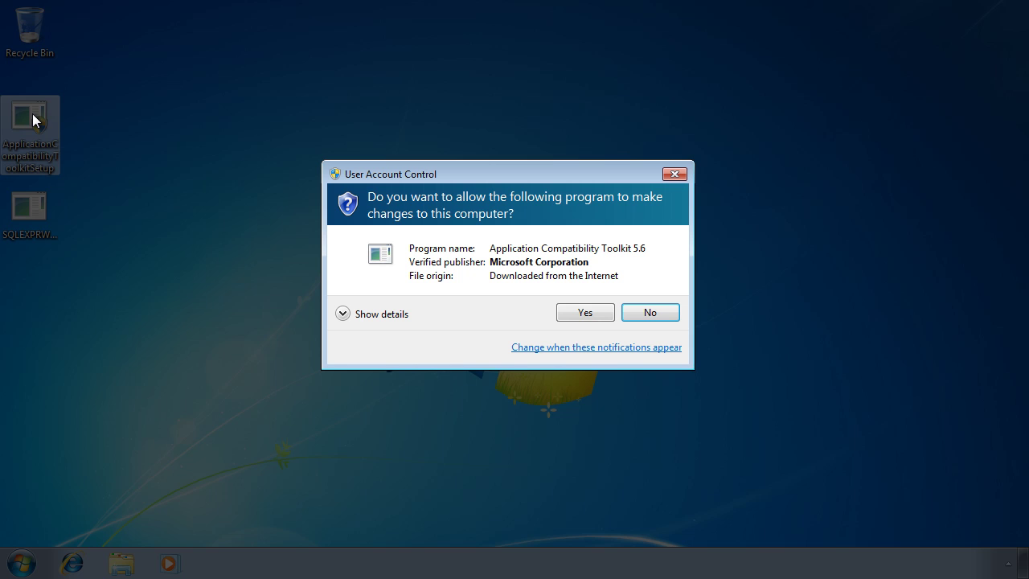
click(601, 313)
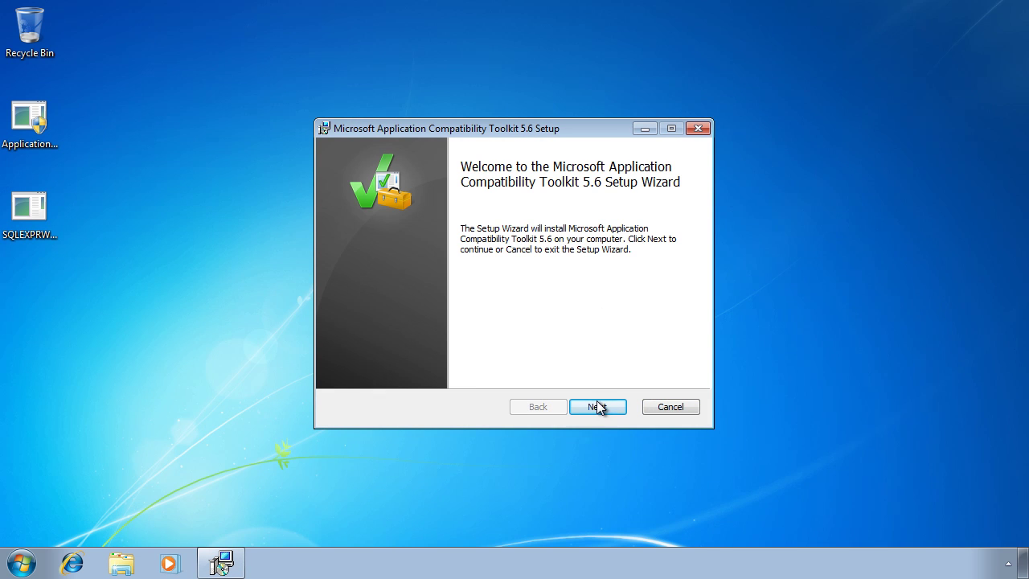
click(597, 407)
click(455, 369)
click(610, 408)
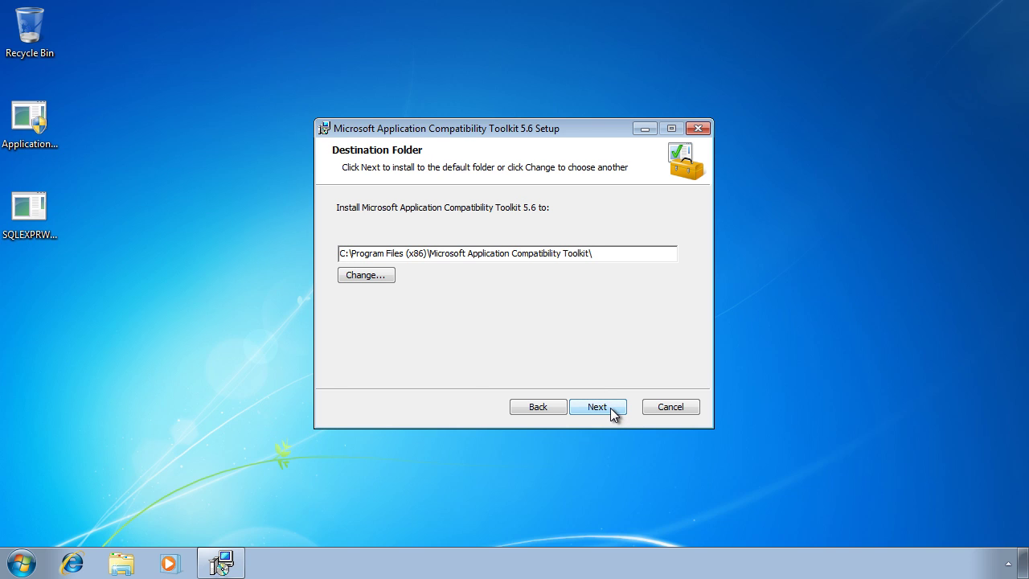
click(609, 407)
click(609, 408)
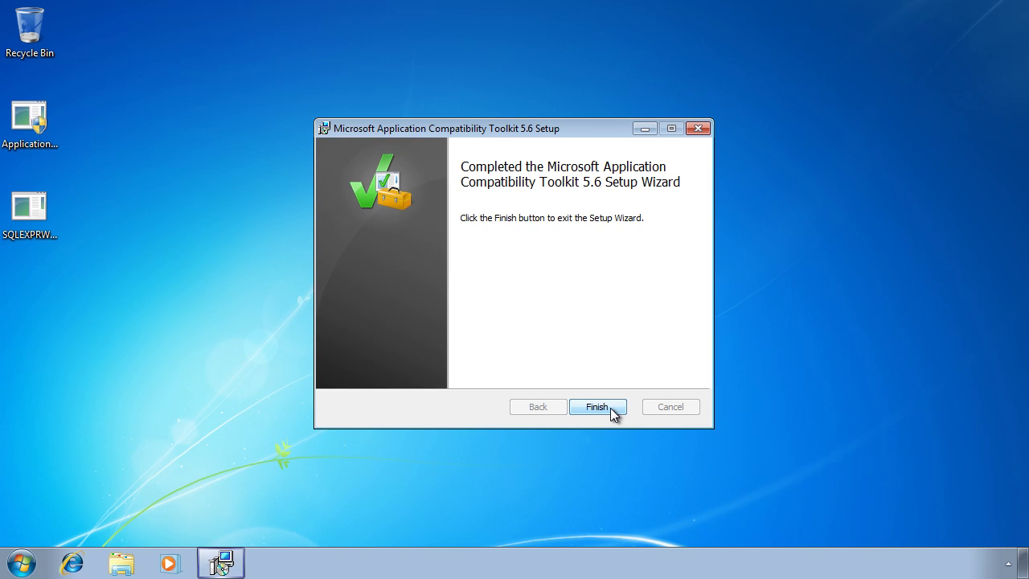
click(597, 407)
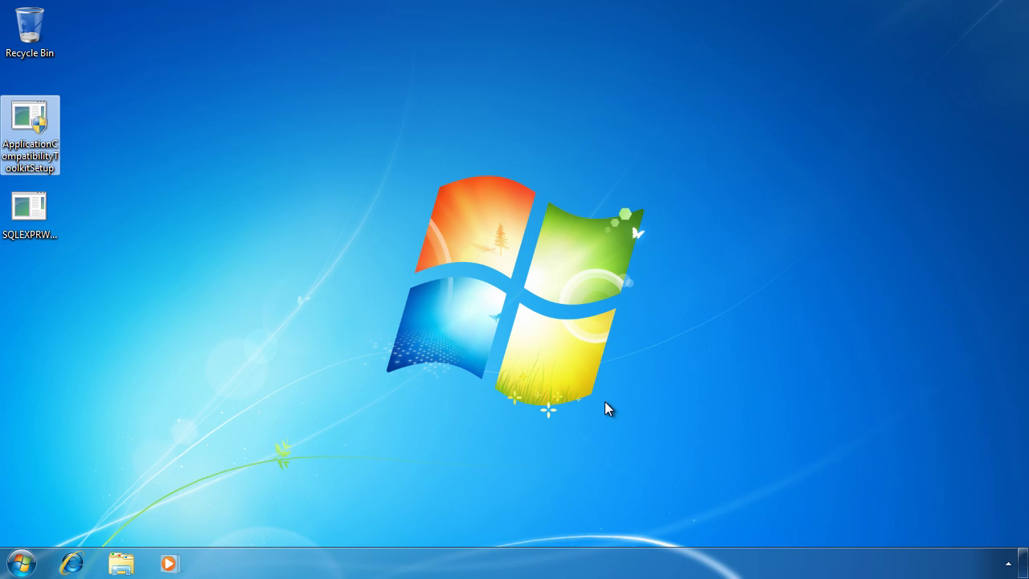
Launch Application Compatibility Manager and advance the ACT Configuration Wizard to the configuration option selection.
click(22, 562)
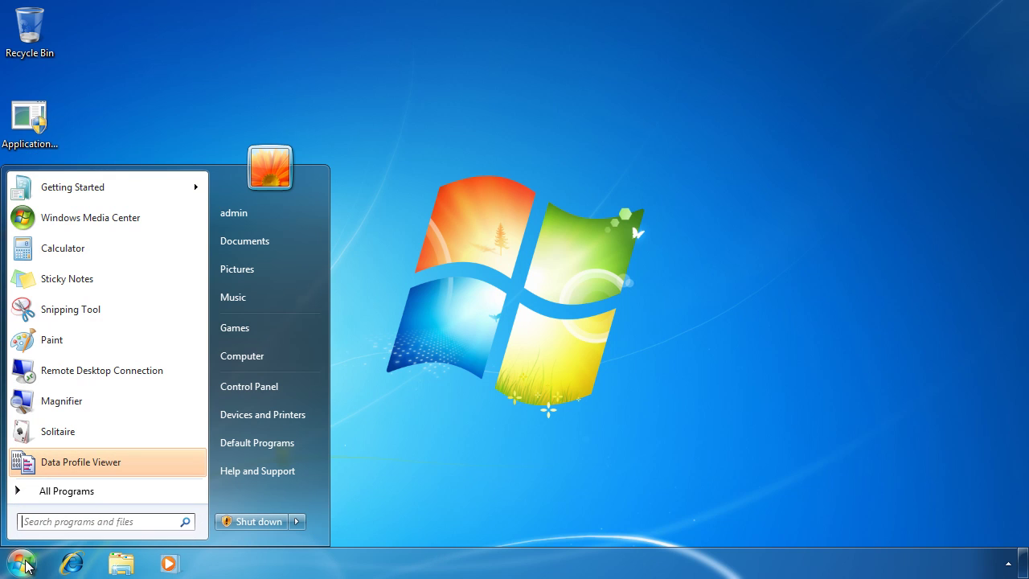
click(64, 491)
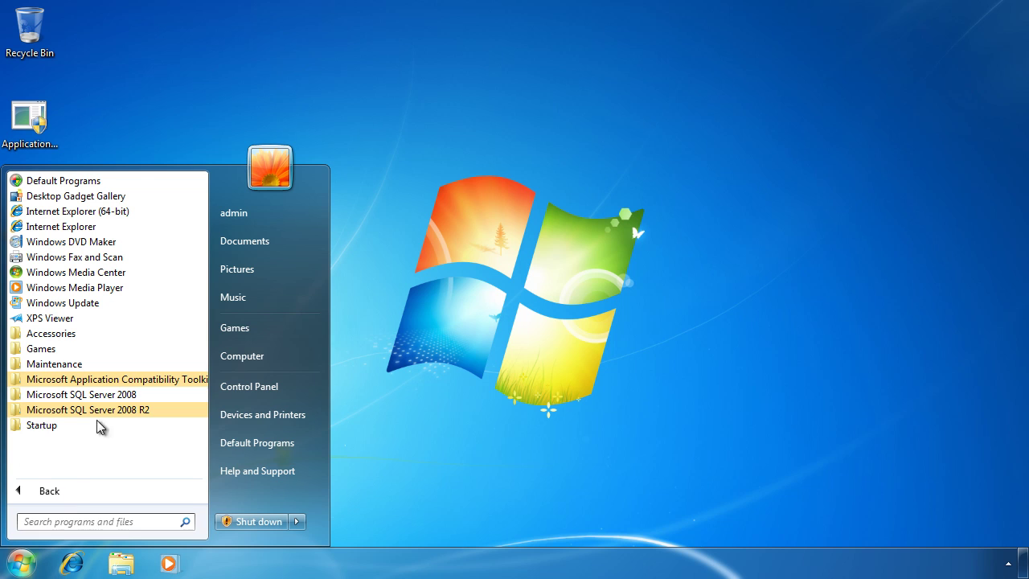
click(105, 380)
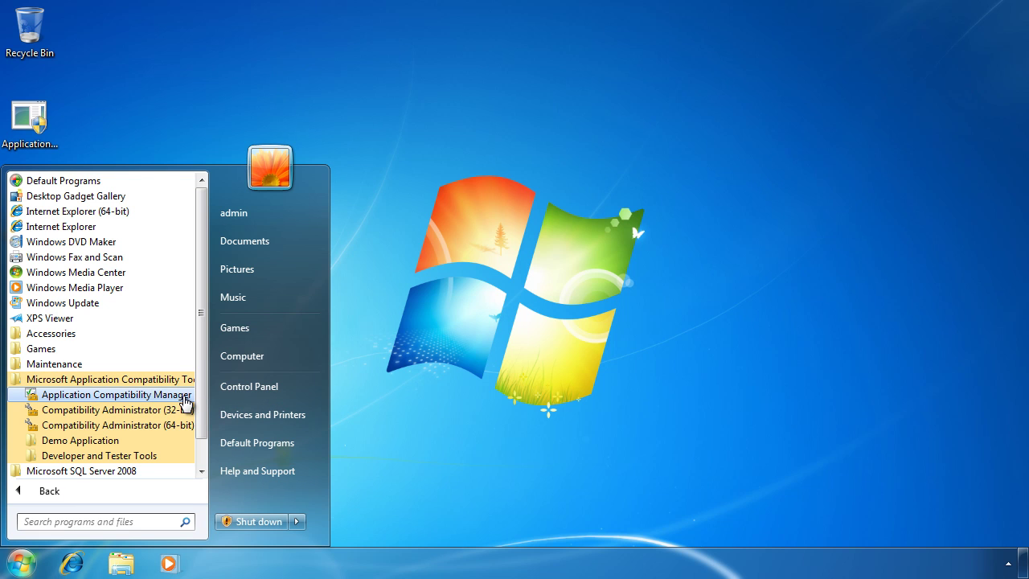
click(184, 395)
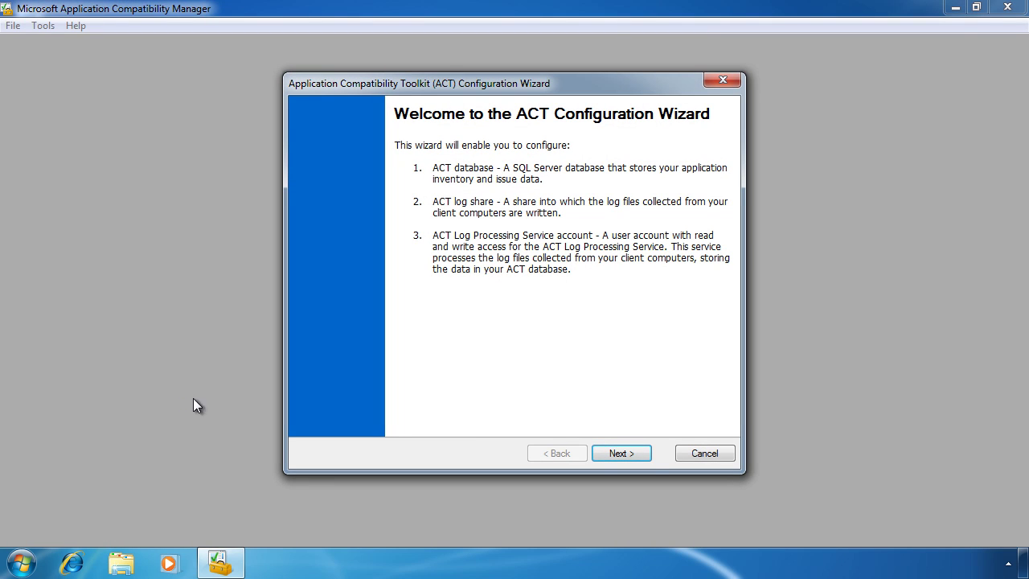
click(648, 460)
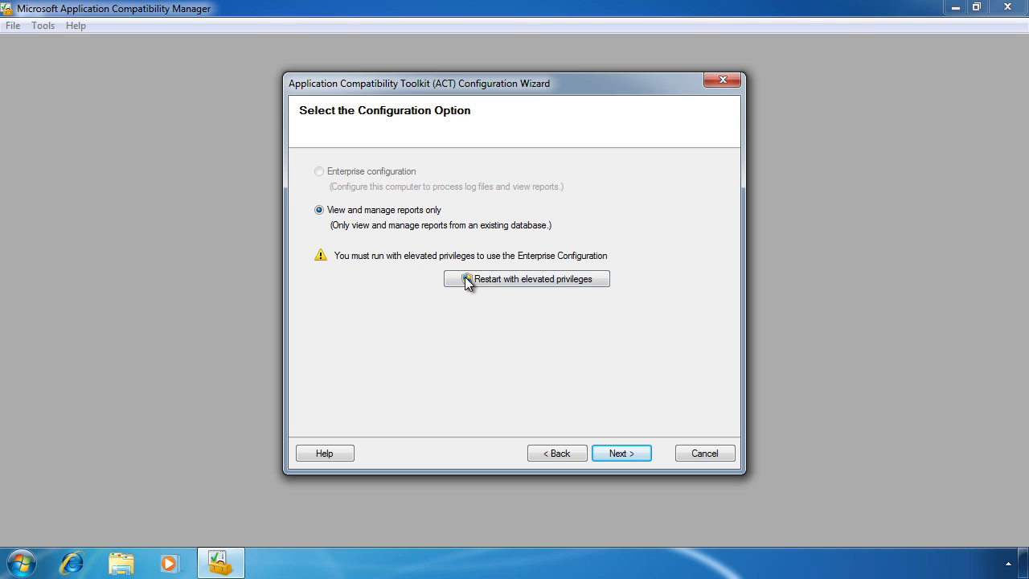
Restart the wizard with elevated privileges, approve the account control request and continue with the Enterprise configuration option.
click(600, 282)
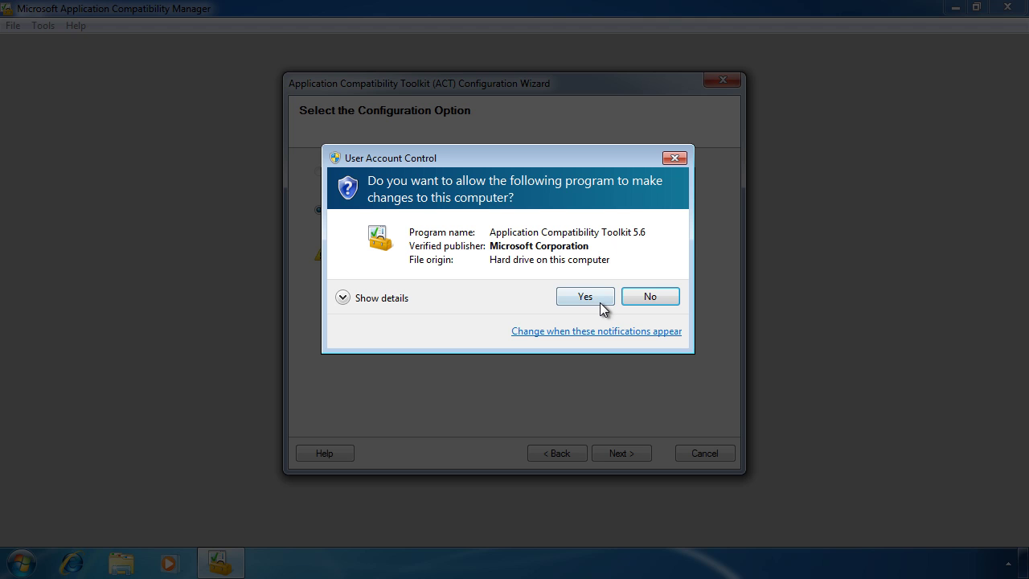
key(Return)
click(635, 453)
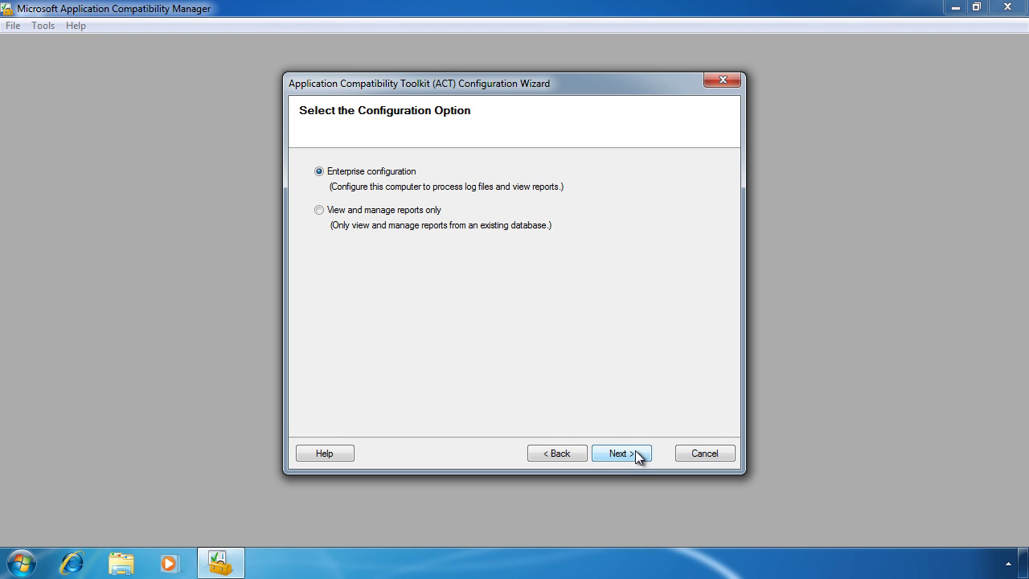
click(636, 454)
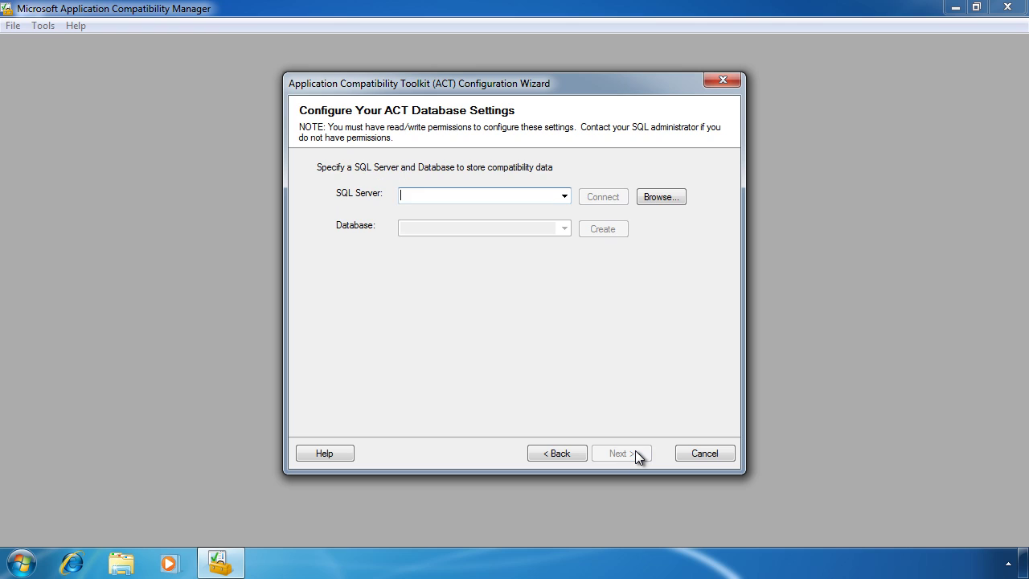
Connect to the SQL Server instance WS6\SQLEXPRESS, create a database named ACT and continue to the log file settings.
click(564, 195)
click(527, 208)
click(620, 197)
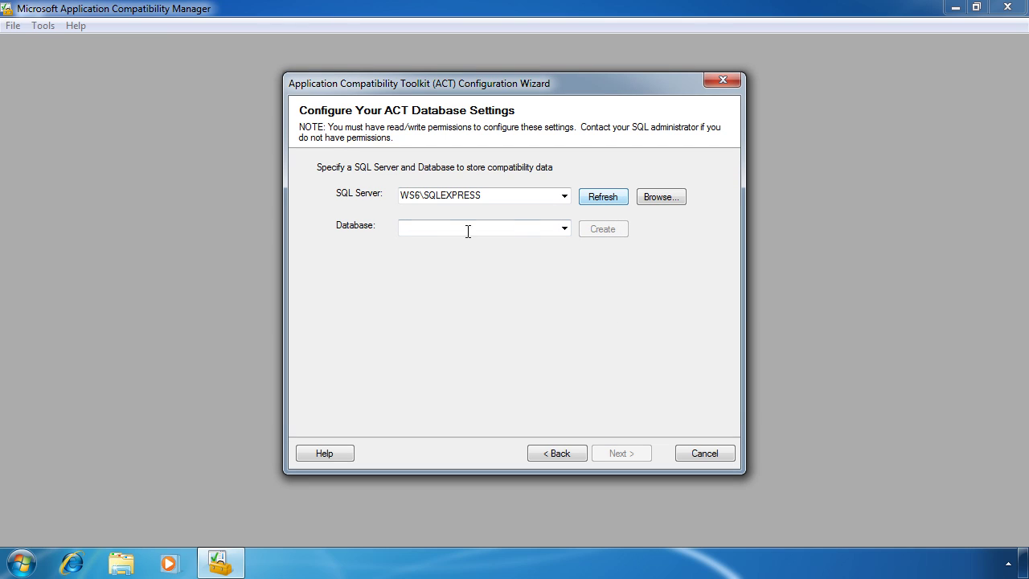
click(460, 230)
text(ACT)
click(607, 230)
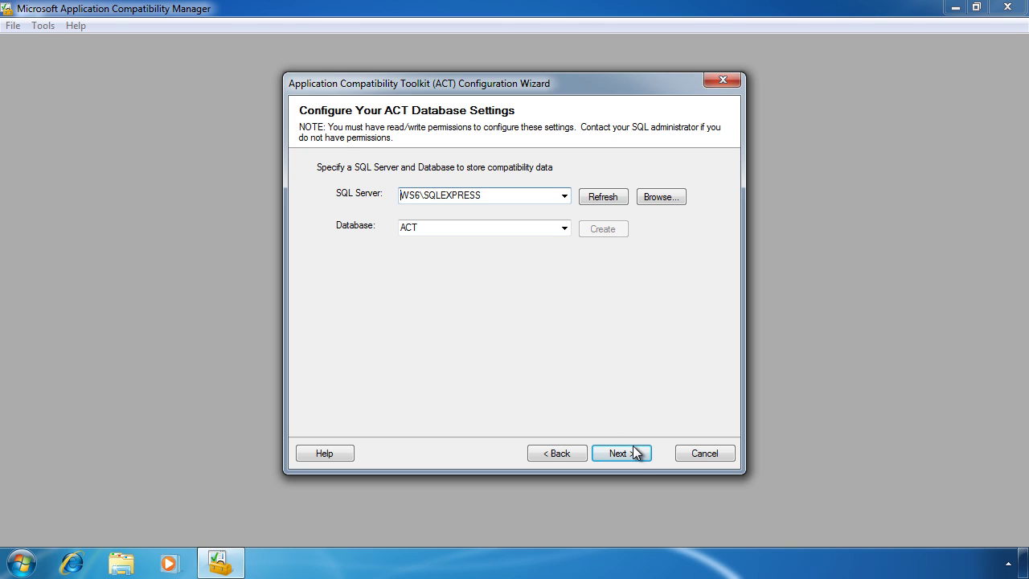
click(635, 452)
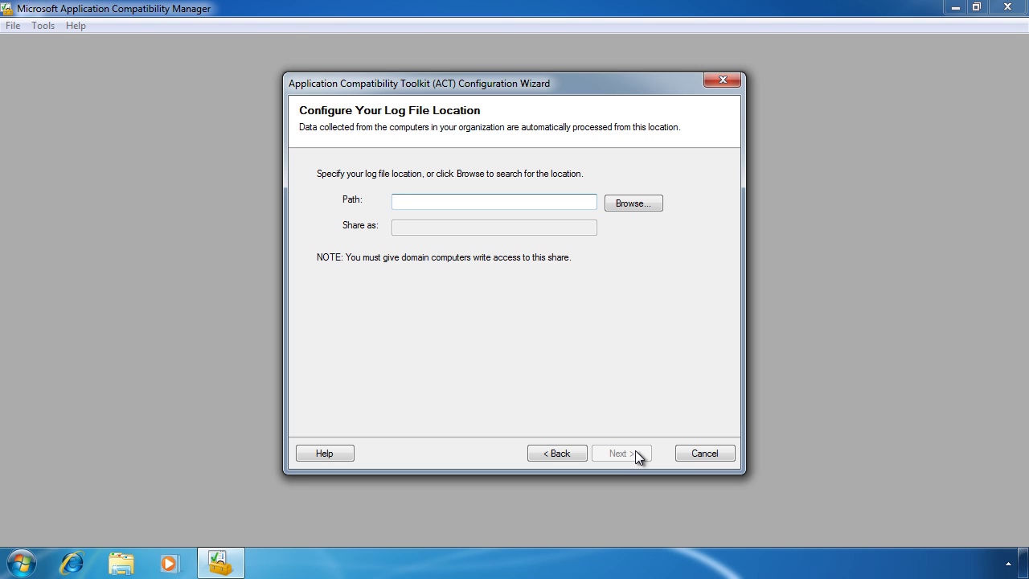
Set the log file location to the network folder \\WS6\Users\Public\Documents and continue to the service account settings.
click(653, 205)
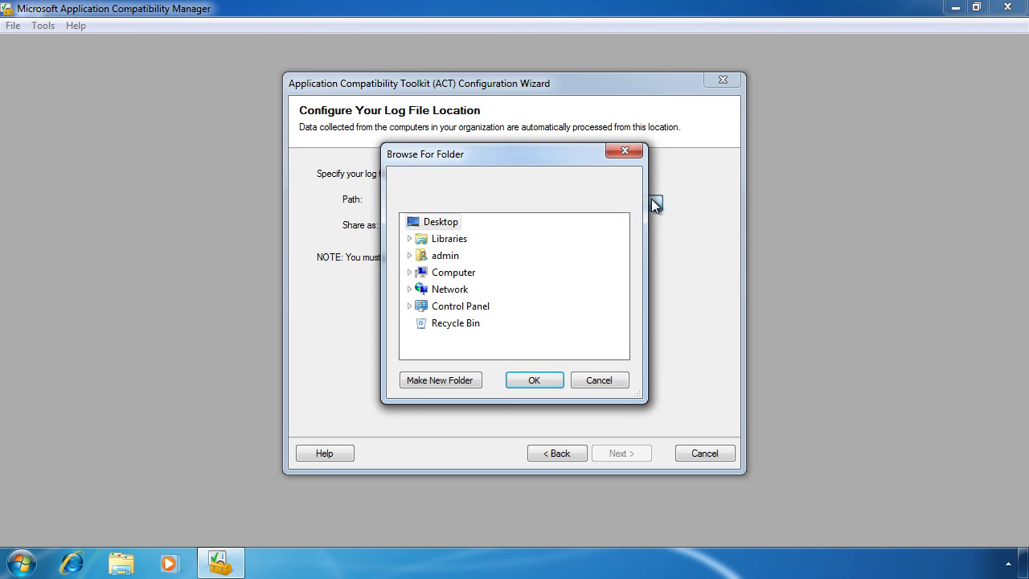
click(408, 291)
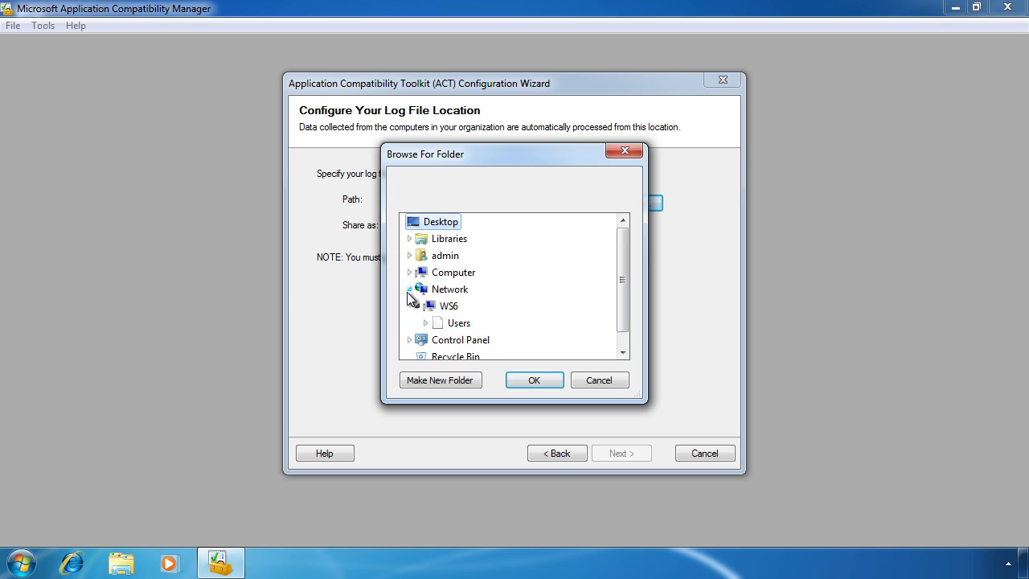
click(459, 340)
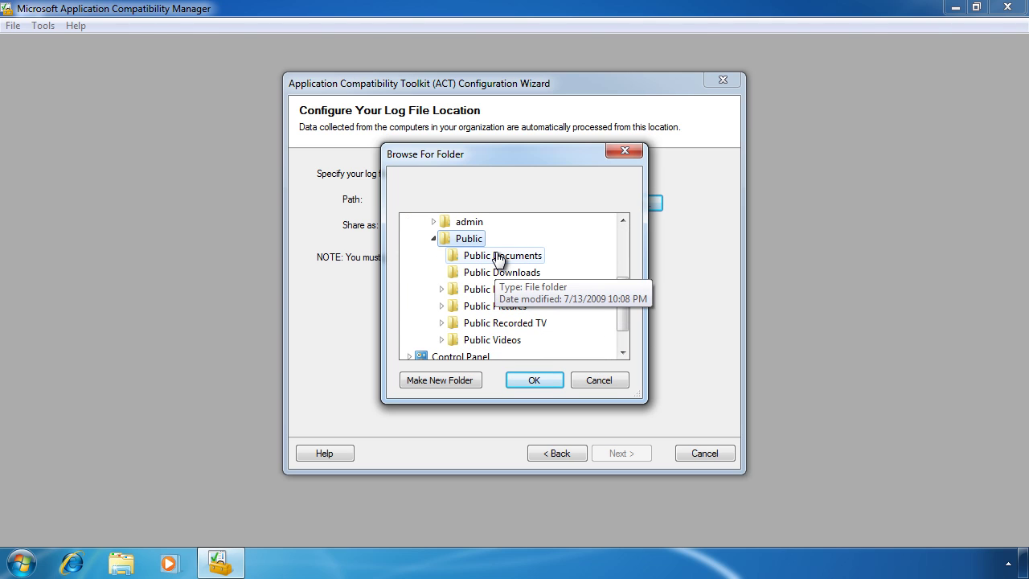
click(499, 257)
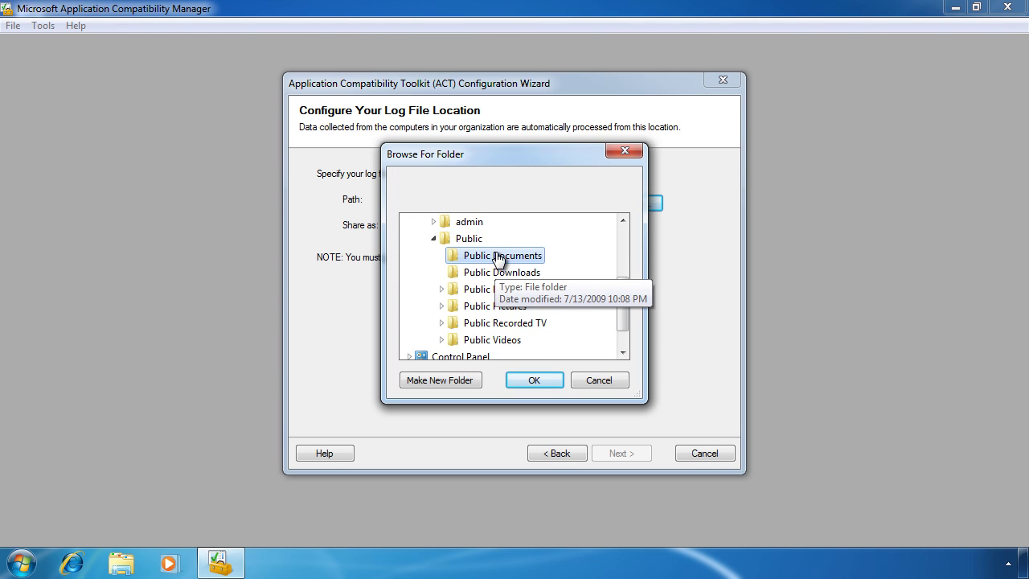
click(543, 384)
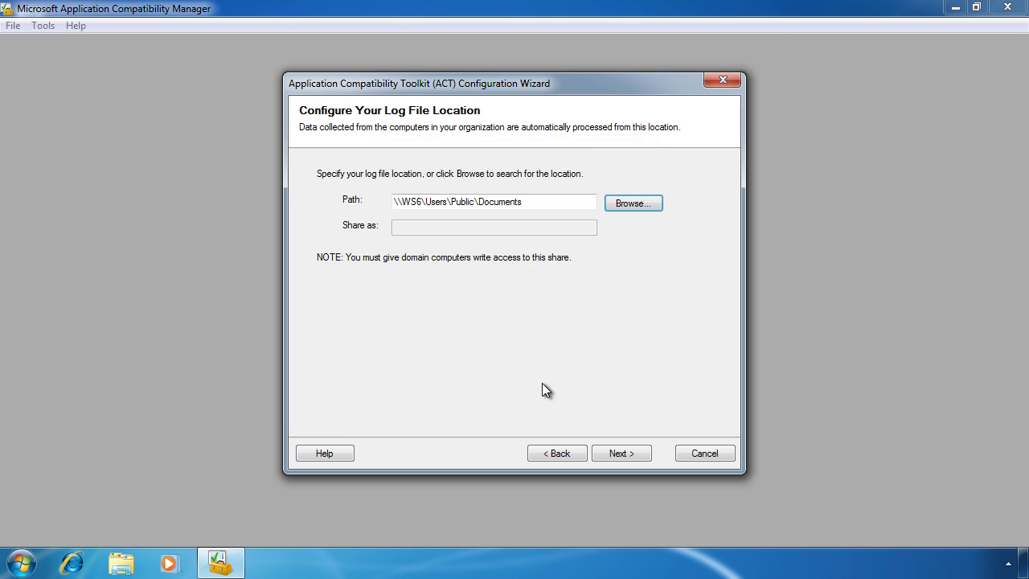
click(621, 453)
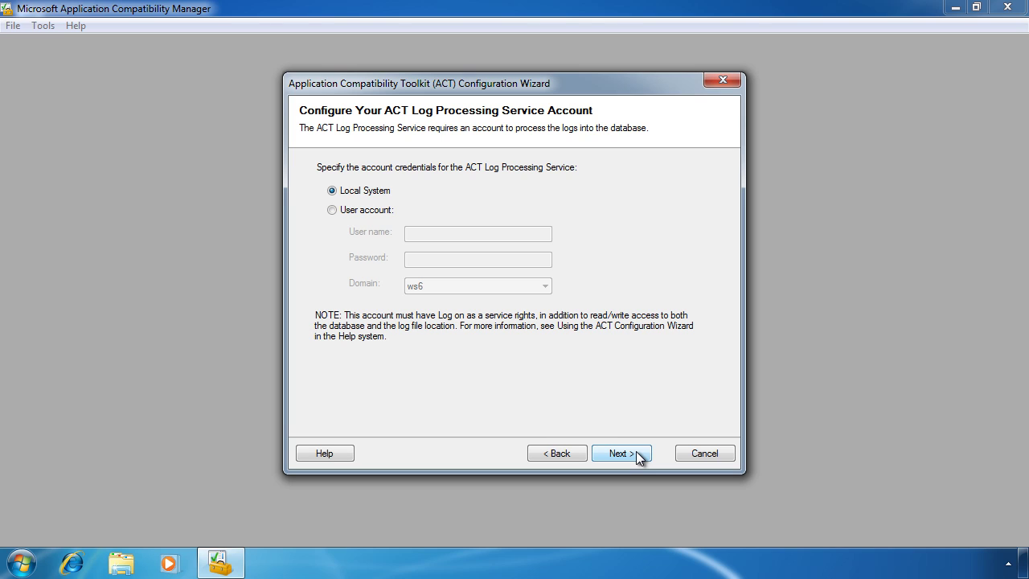
Keep Local System as the log processing account, turn off sending ACT usage data to Microsoft and finish the wizard.
click(622, 453)
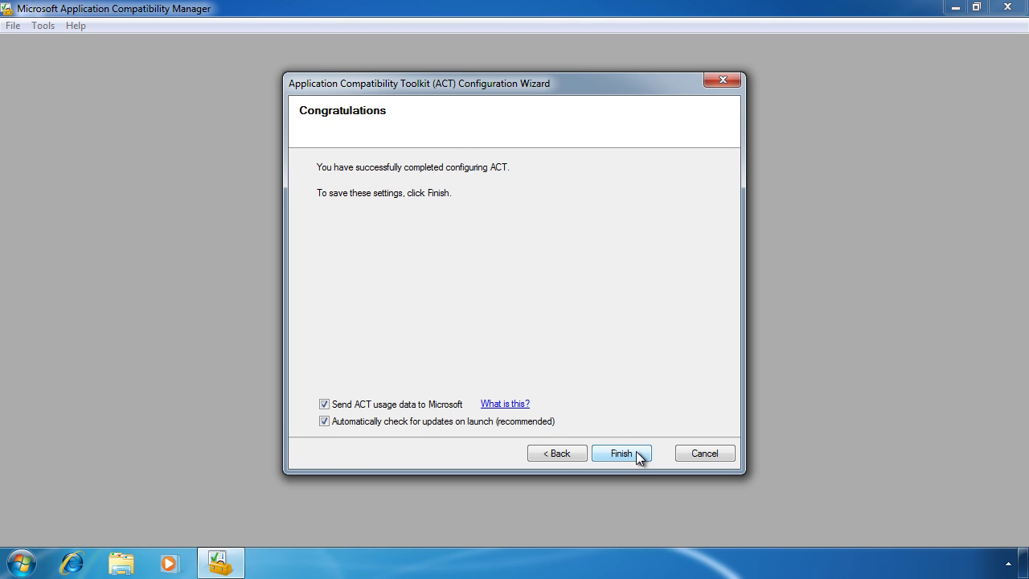
click(325, 404)
click(635, 455)
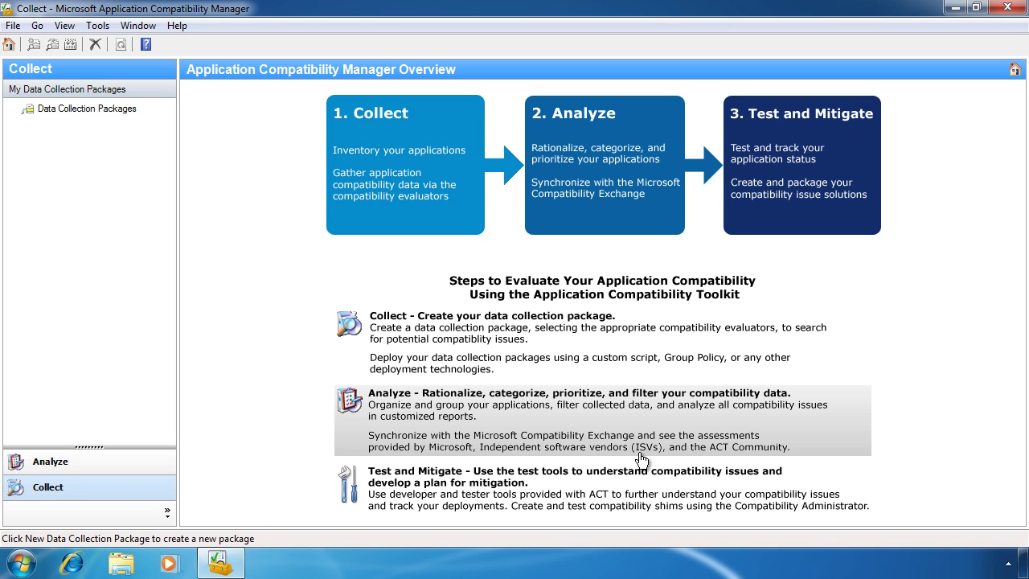
Review the Windows 7, Windows Vista SP1/SP2 and Windows Vista reports in the Analyze view, and close Application Compatibility Manager.
click(131, 466)
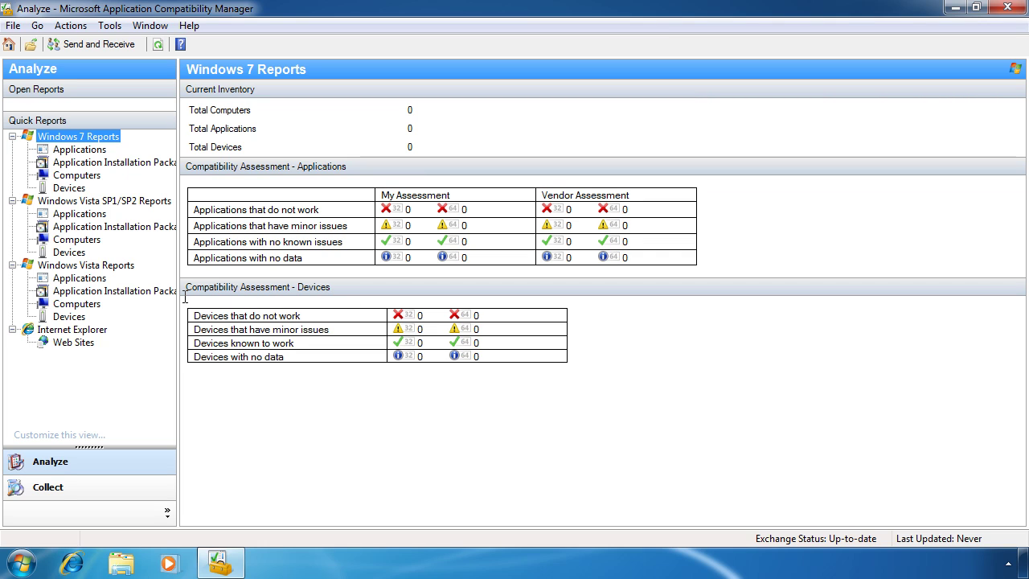
click(44, 203)
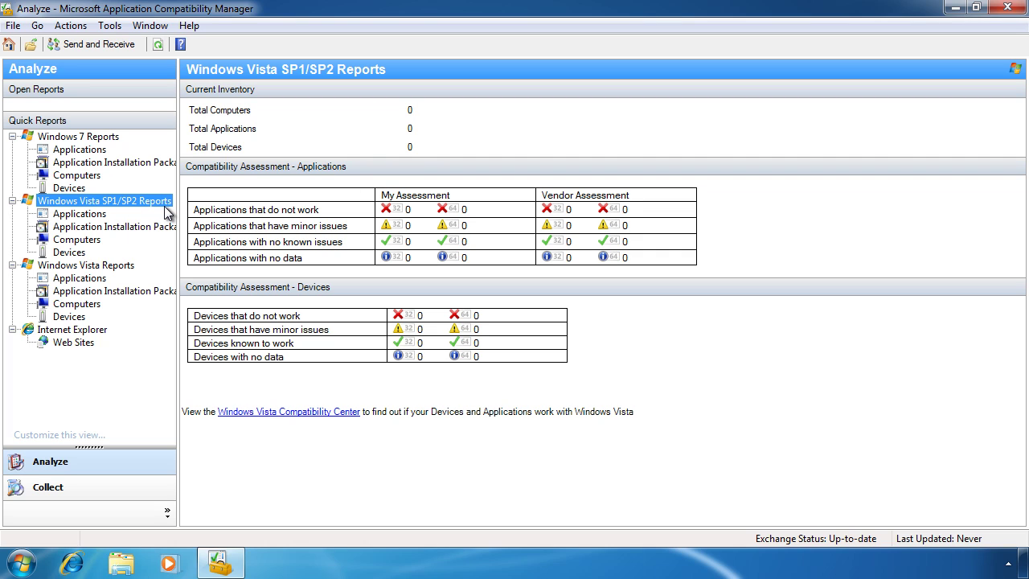
click(52, 265)
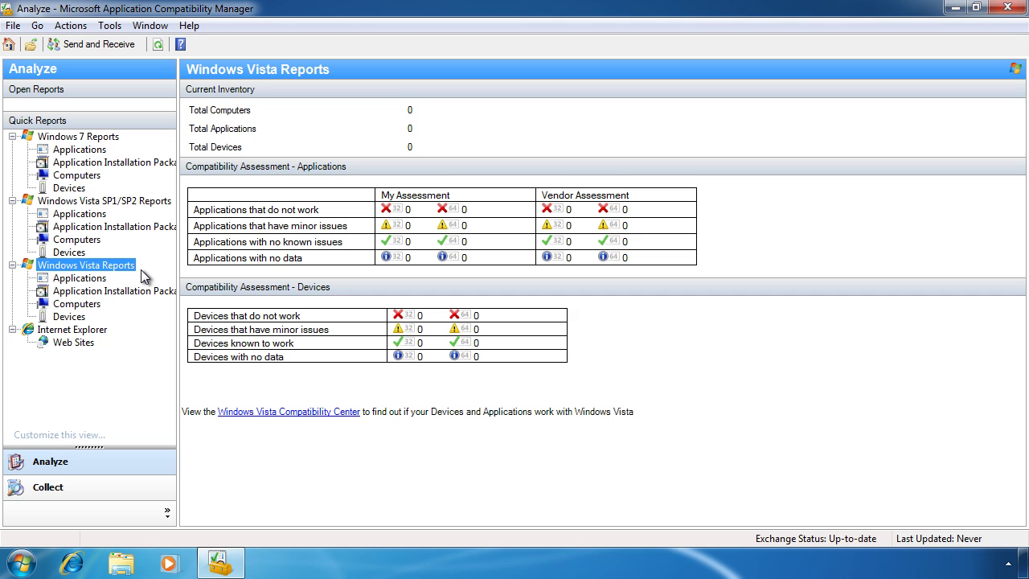
click(1005, 9)
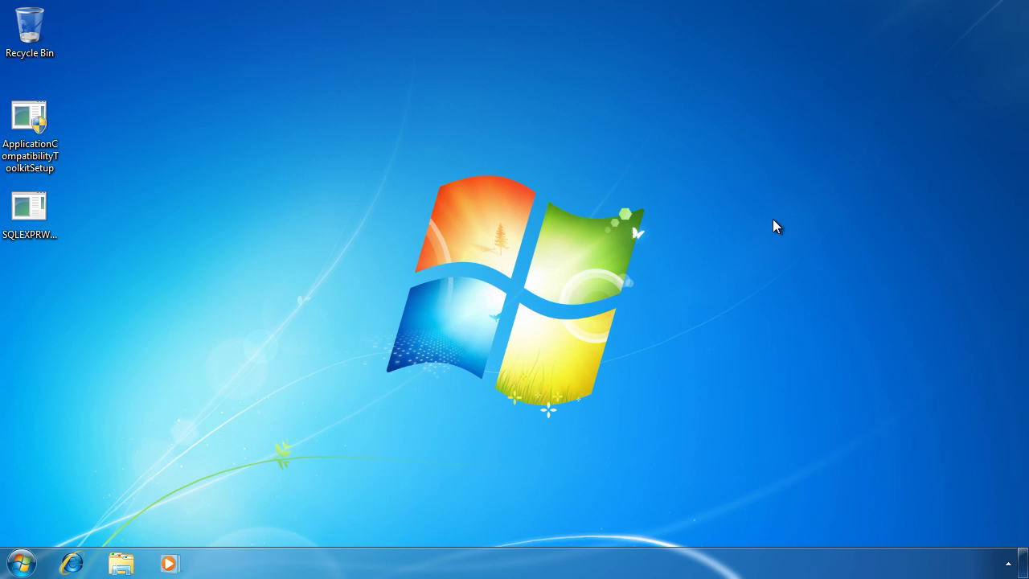
Launch Compatibility Administrator (64-bit) from the Microsoft Application Compatibility Toolkit programs and approve the account control request.
click(20, 565)
click(71, 491)
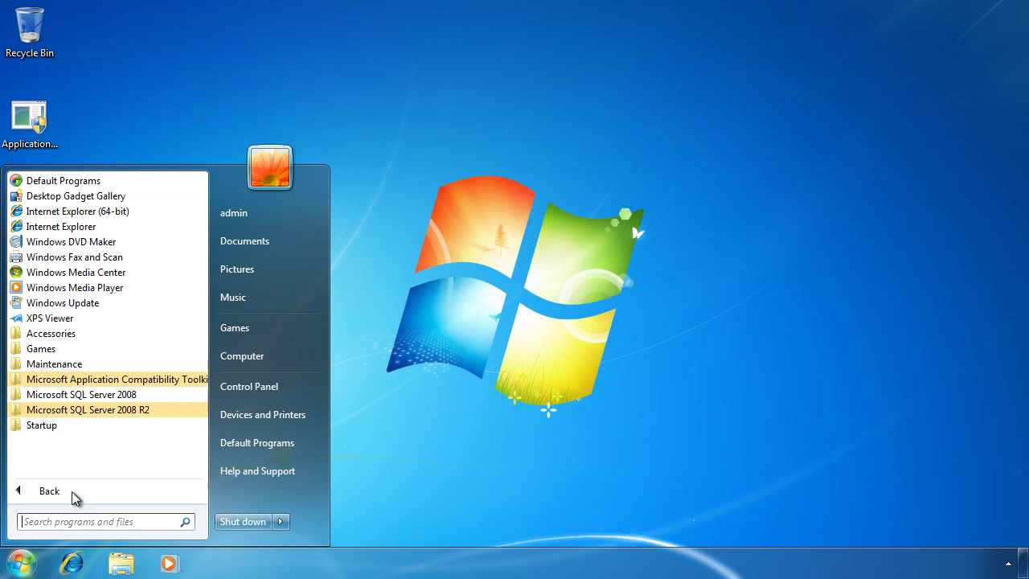
click(100, 380)
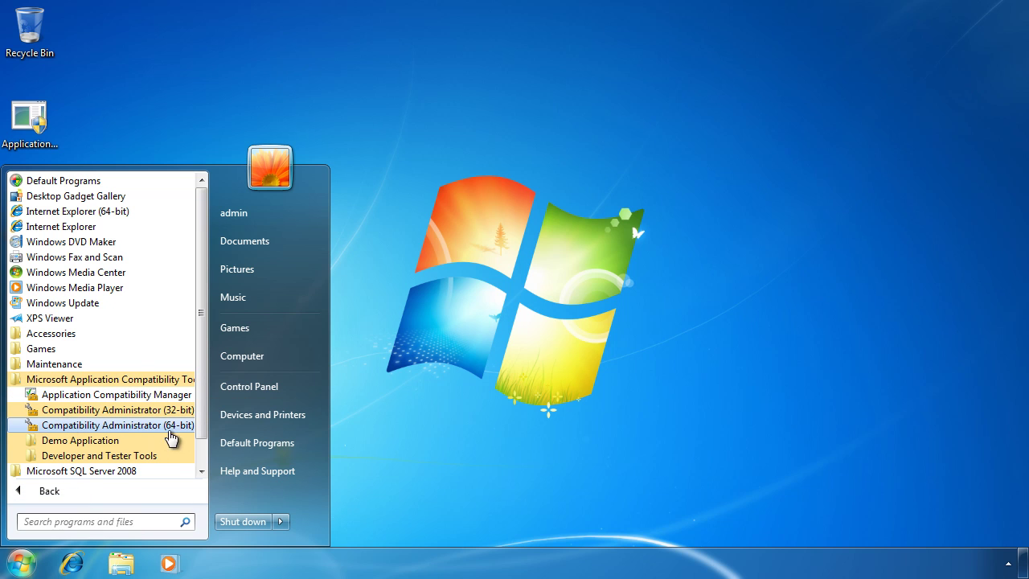
click(192, 426)
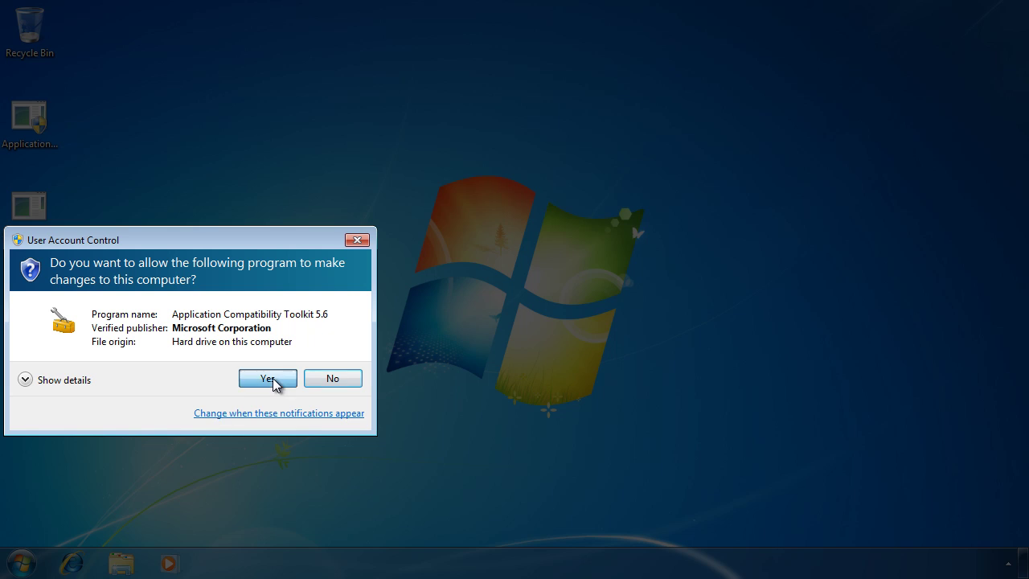
click(272, 378)
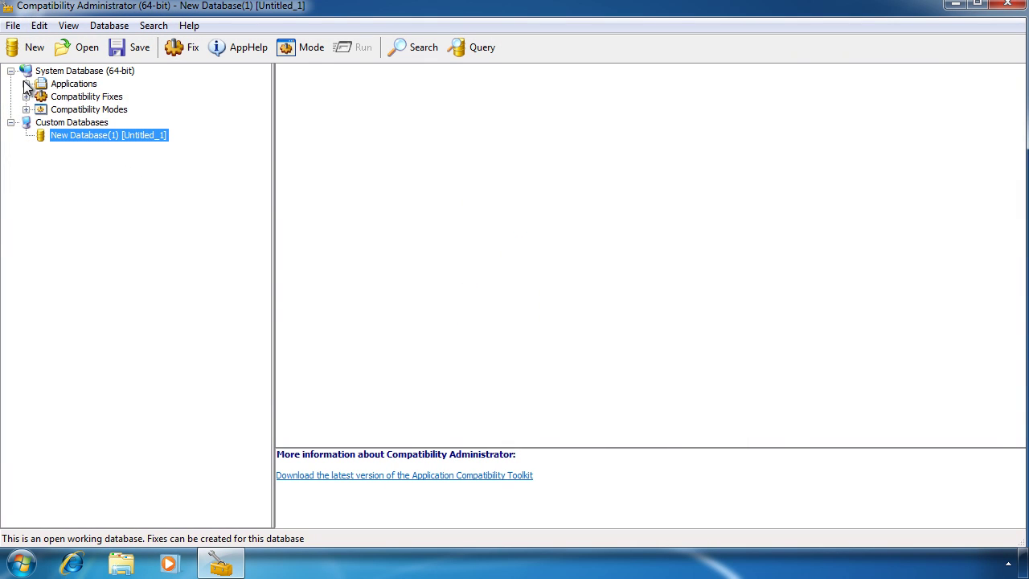
Examine the system database's application fixes for 2005 Handwriting Recognition Pack and Advanced System Cleaner, and close Compatibility Administrator.
click(26, 84)
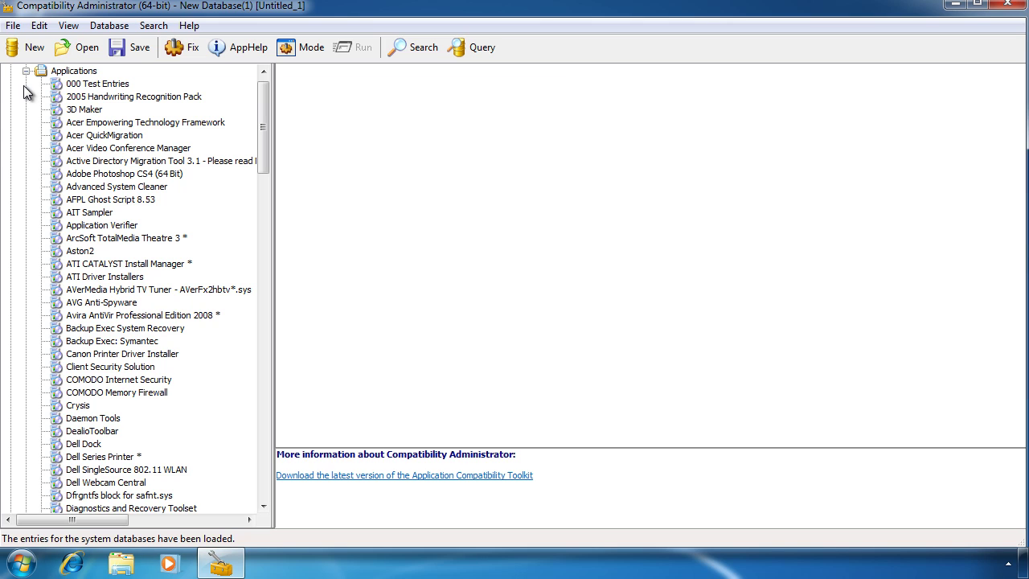
click(112, 96)
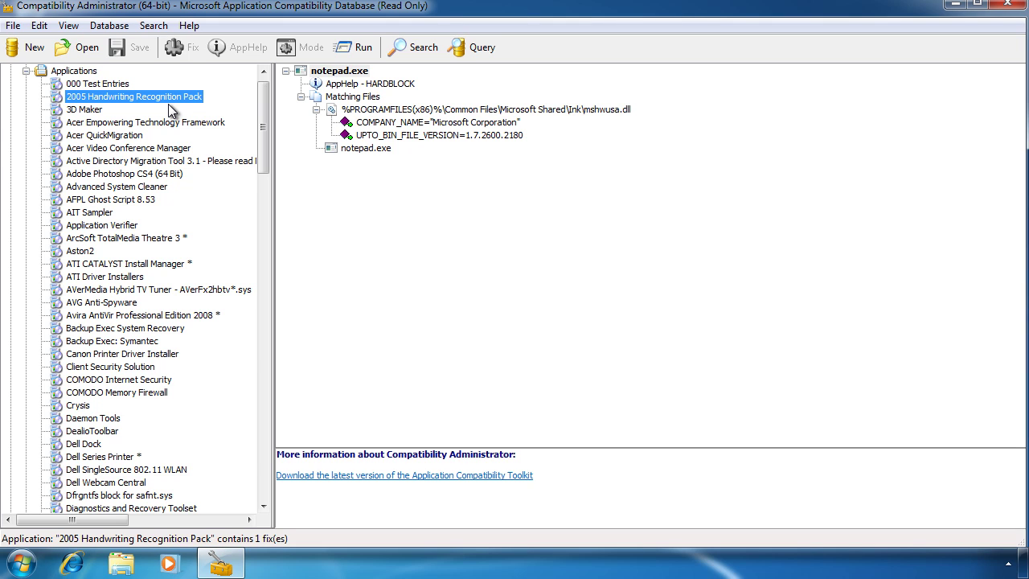
click(58, 188)
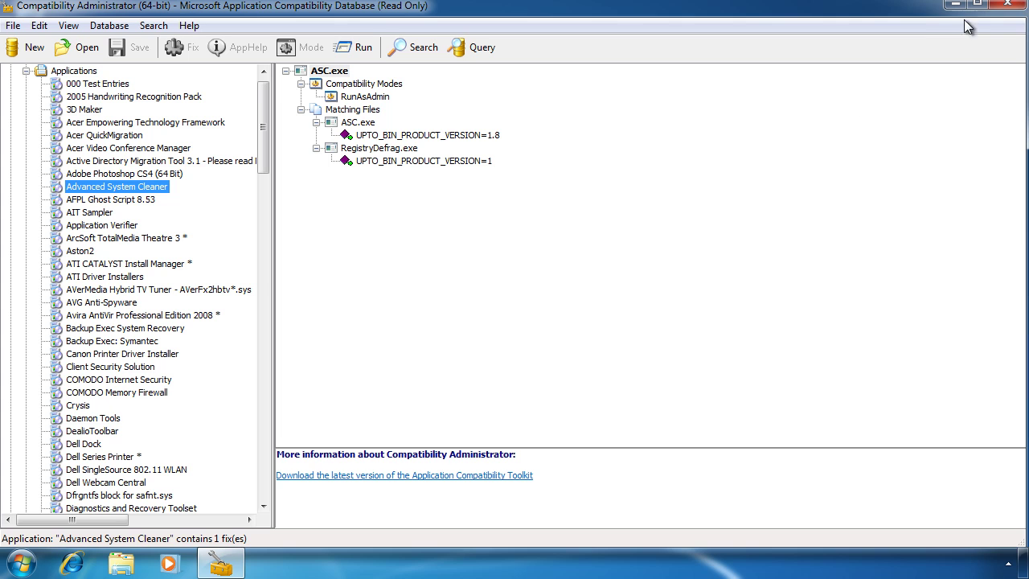
scroll(1005, 12, down, 1)
click(1004, 6)
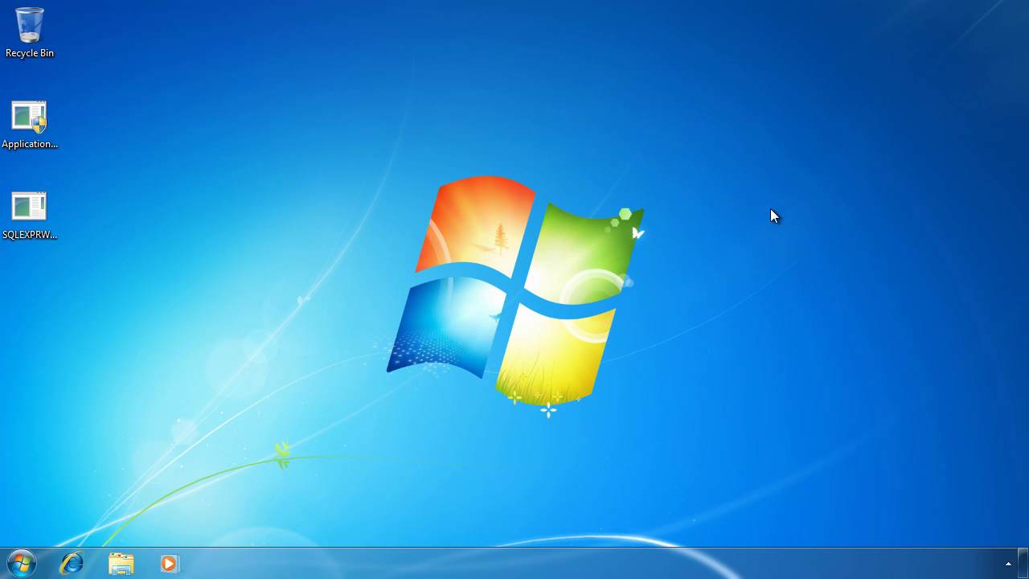
Launch the Internet Explorer Compatibility Test Tool from the toolkit's Developer and Tester Tools.
click(18, 571)
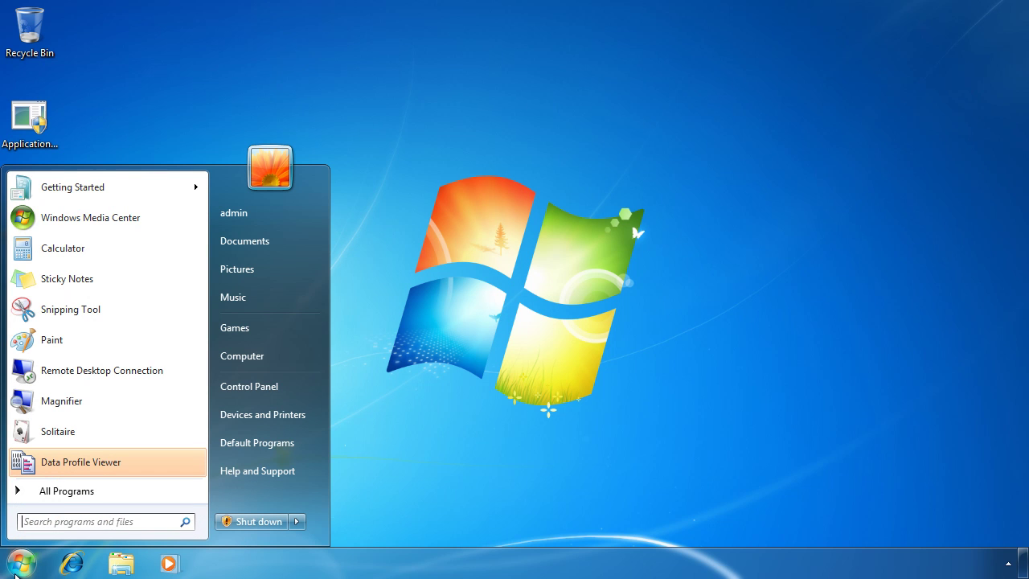
click(69, 492)
click(113, 379)
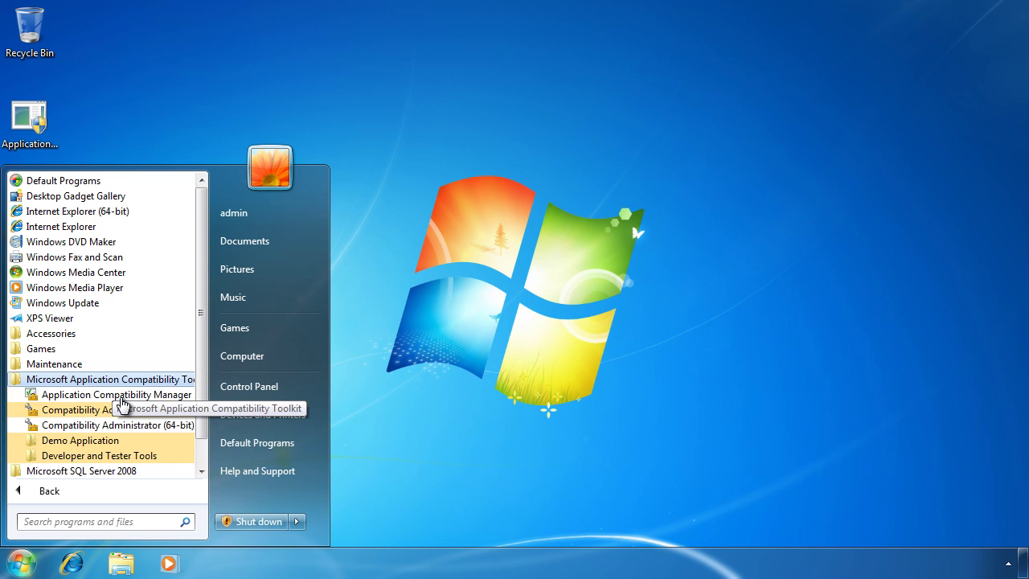
click(121, 455)
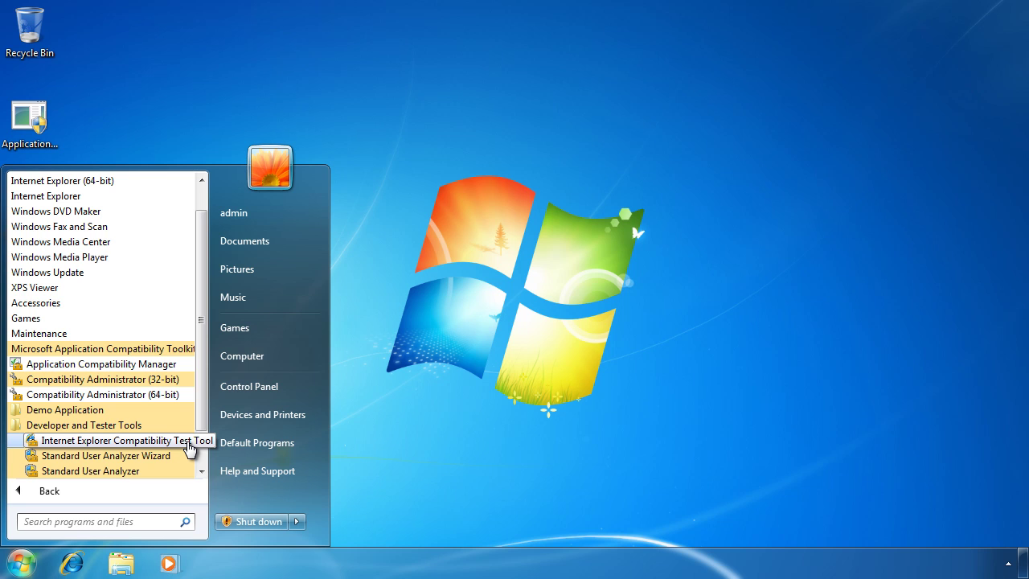
click(190, 447)
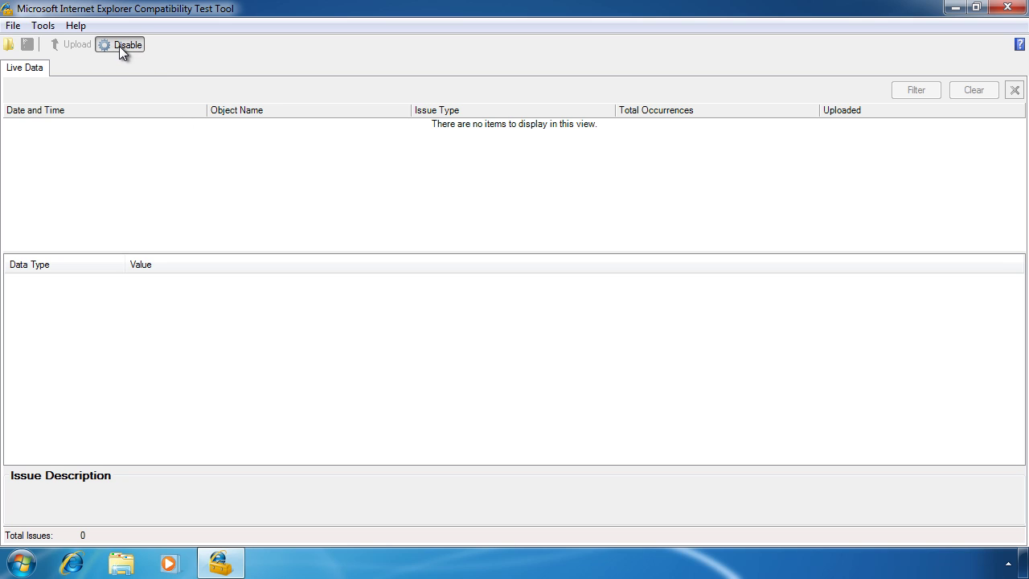
Browse CNN's home, U.S. and Tech pages in Internet Explorer, close it and inspect the second issue logged in the test tool.
click(73, 565)
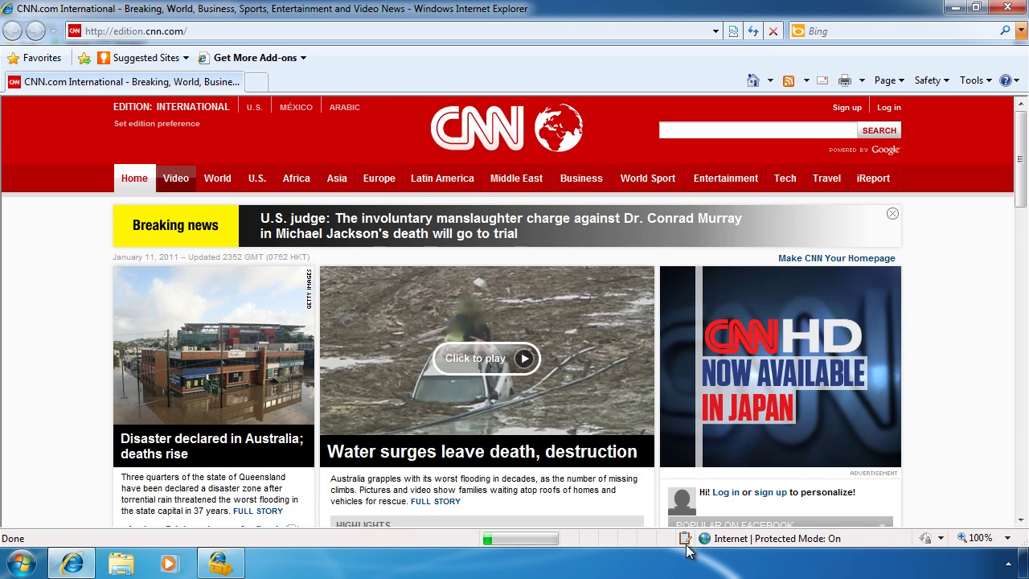
click(246, 180)
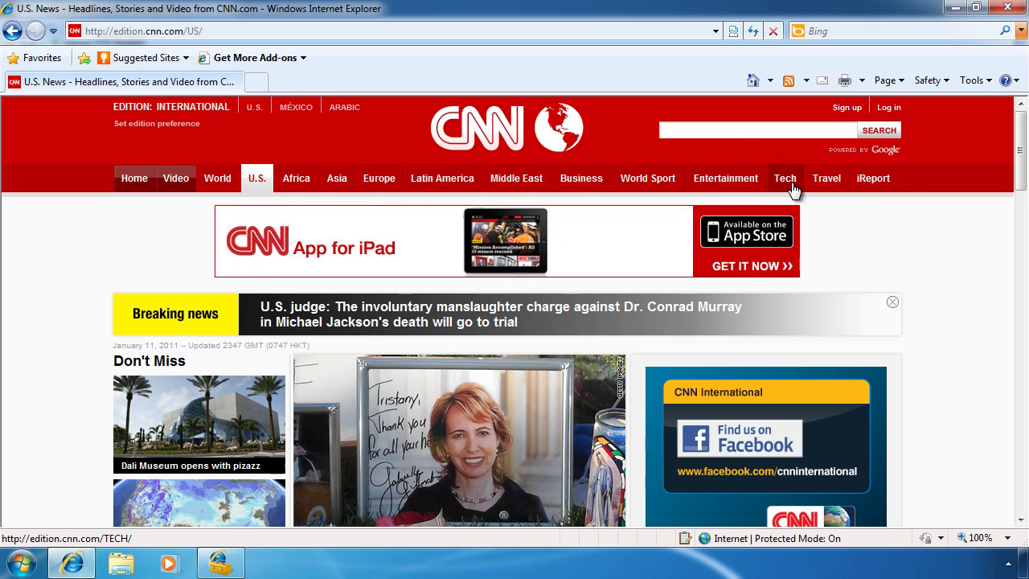
click(785, 179)
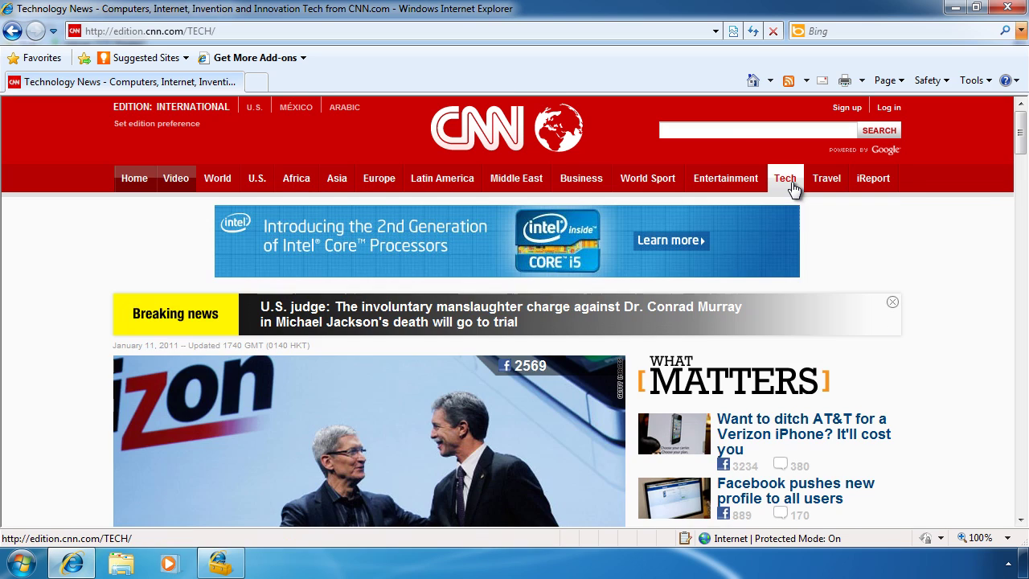
click(1008, 8)
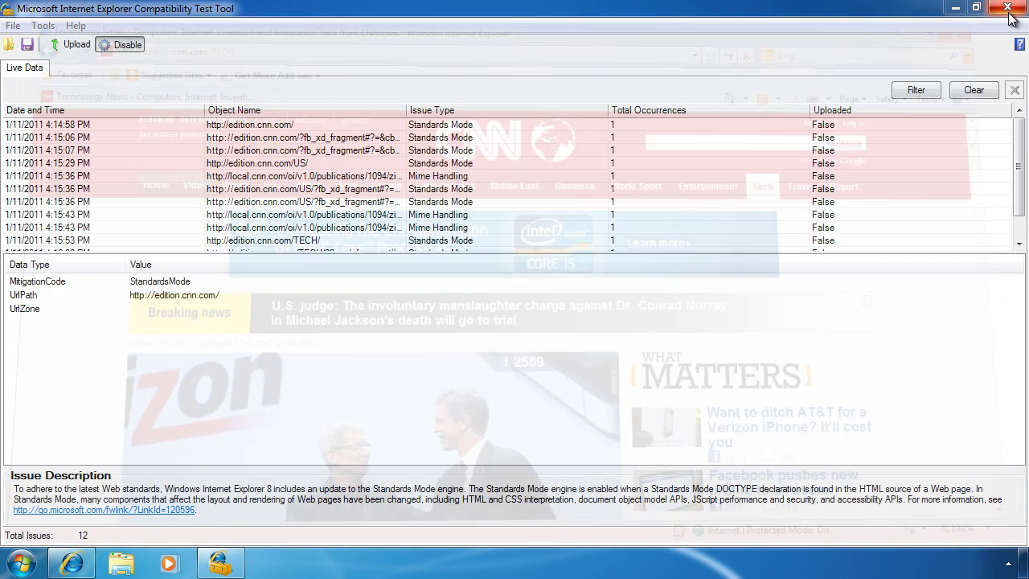
click(320, 137)
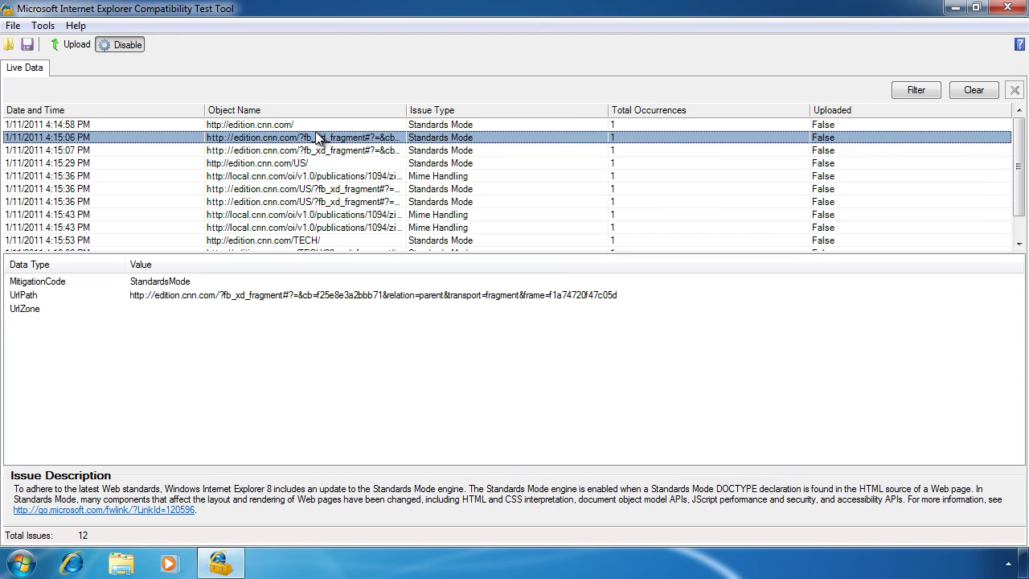